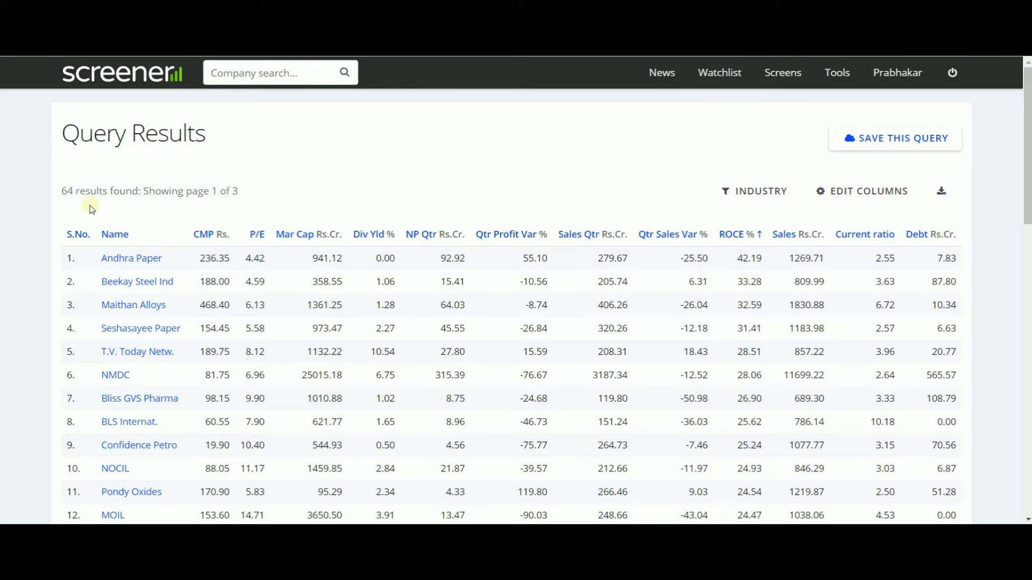
Examine the stocks listed on the first and last pages of the query results, along with the search query conditions.
scroll(89, 204, "down", 2)
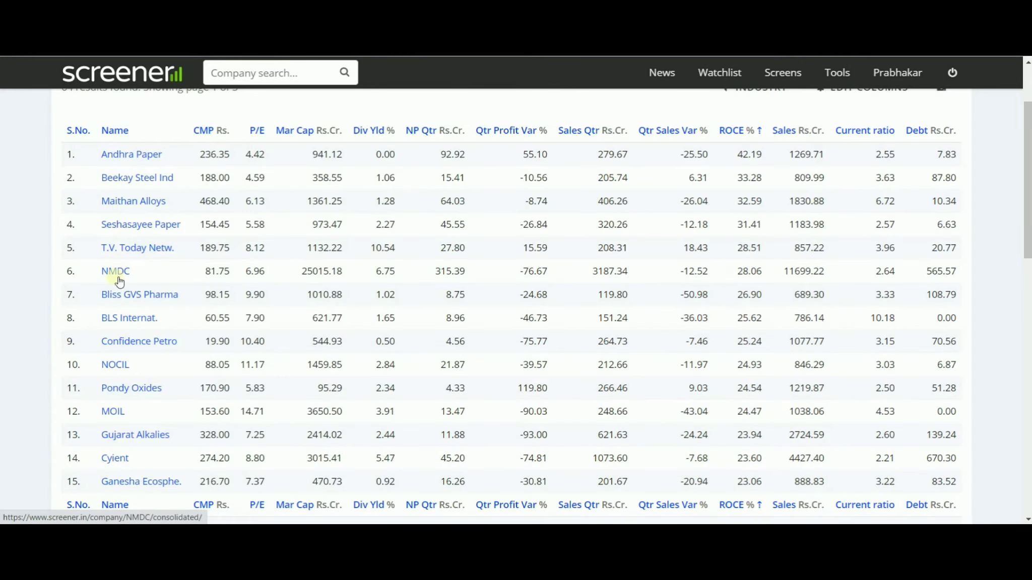
scroll(119, 281, "down", 4)
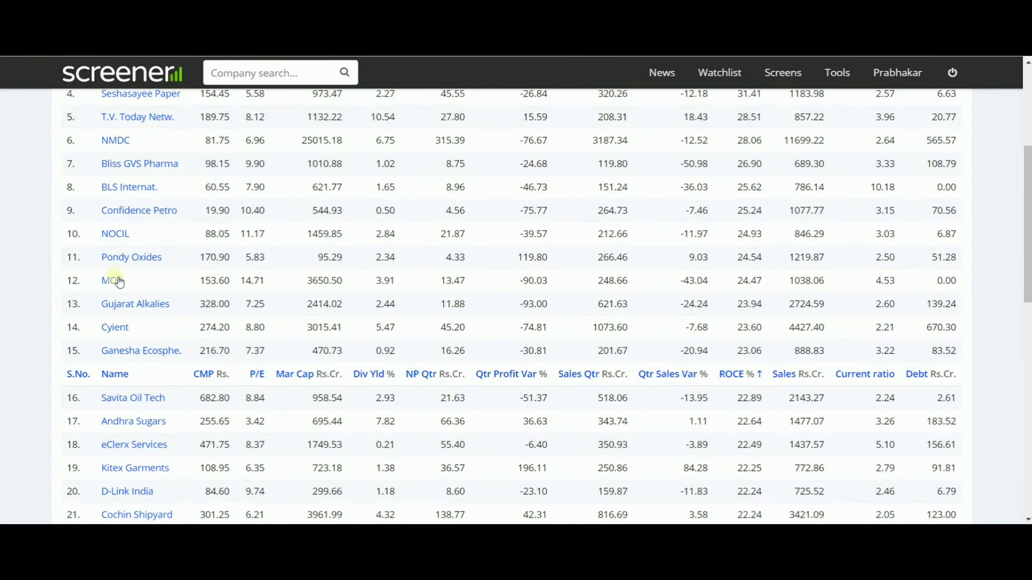
scroll(119, 281, "down", 8)
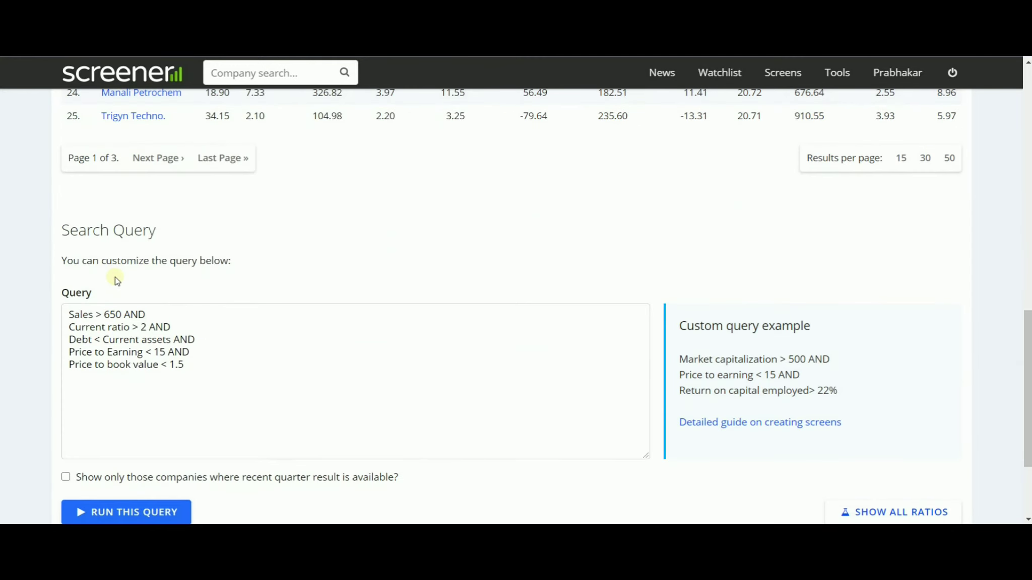
scroll(115, 279, "up", 2)
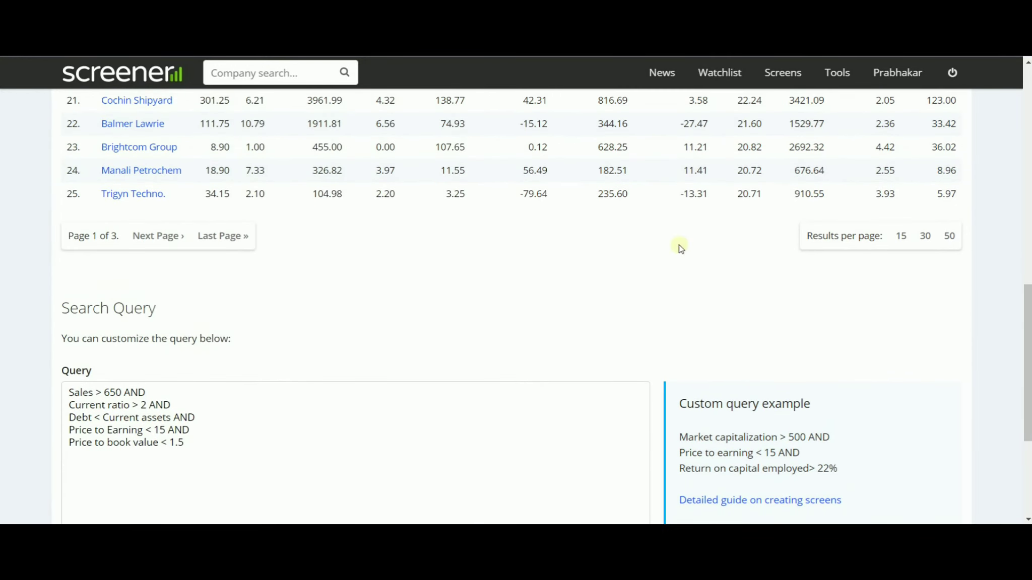
left_click(224, 238)
scroll(224, 239, "down", 3)
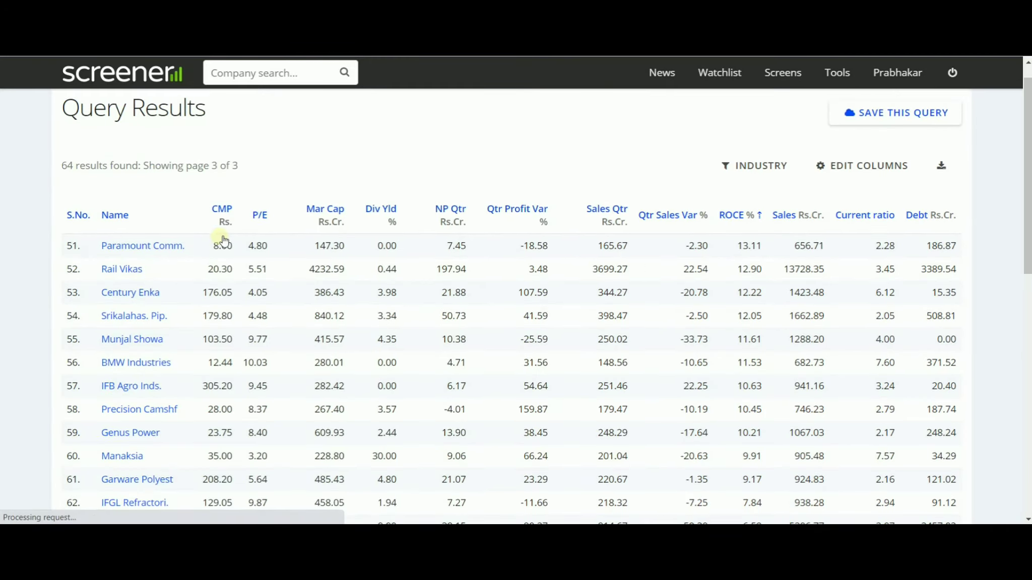
scroll(224, 241, "down", 2)
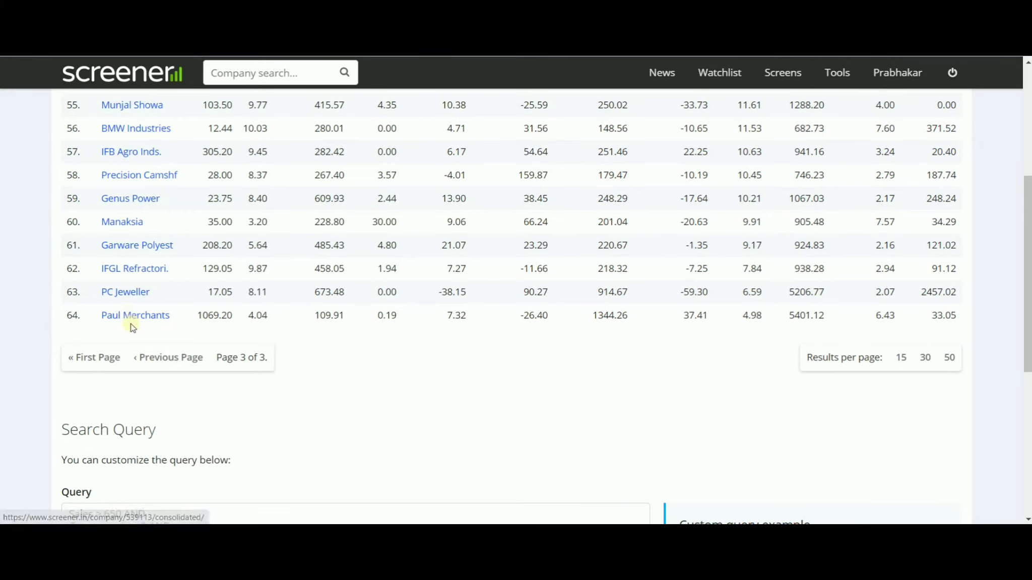
scroll(133, 327, "up", 2)
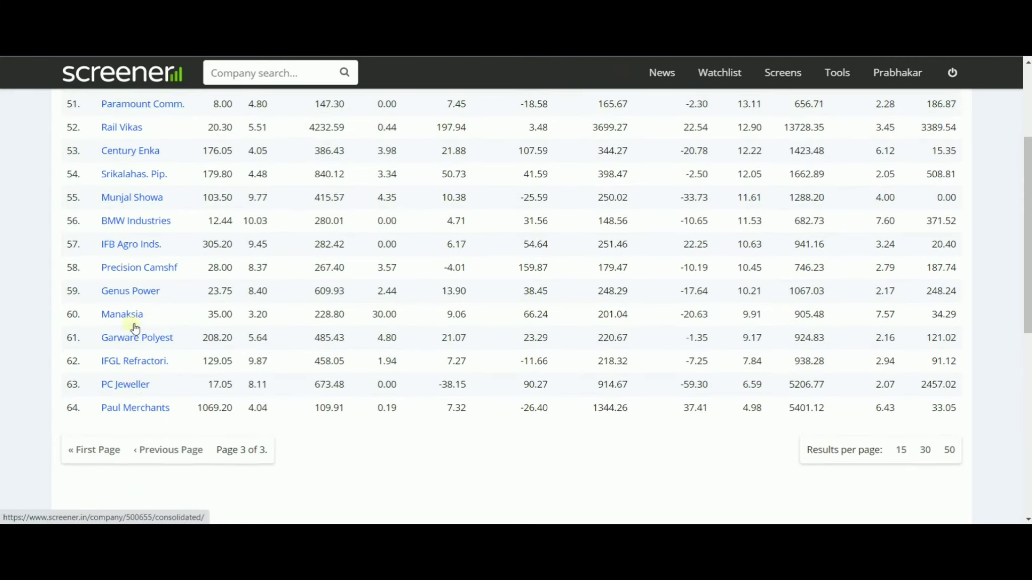
scroll(135, 329, "up", 4)
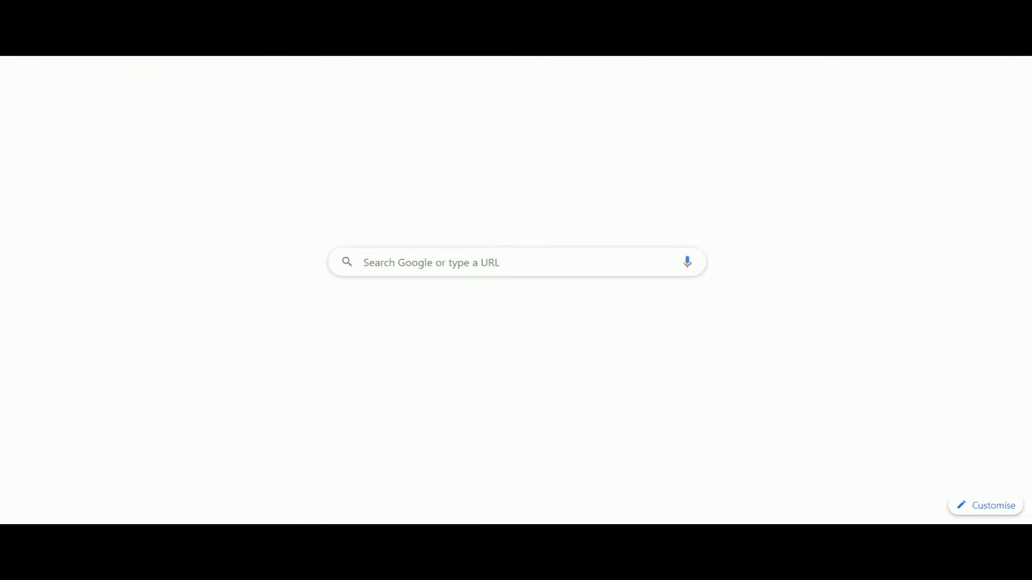
Search Google for "yahoo finance" in a new tab and open the Yahoo Finance website.
type("y")
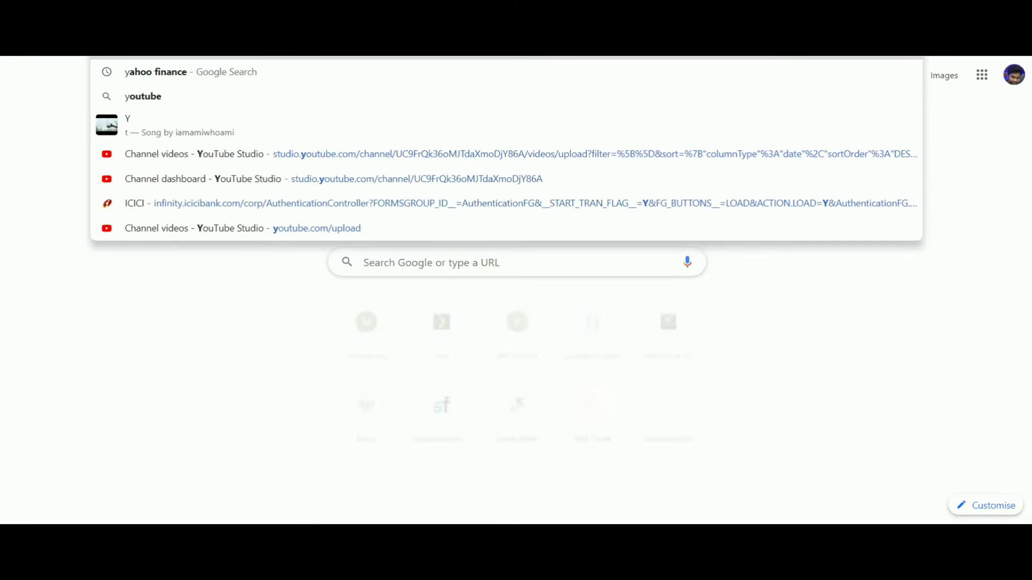
key("Down")
key("Return")
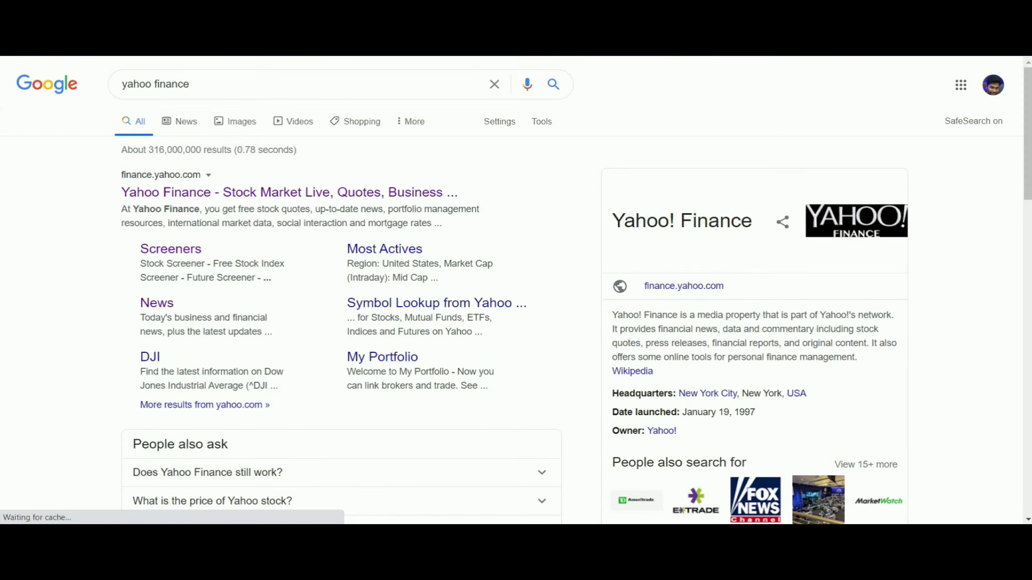
left_click(236, 191)
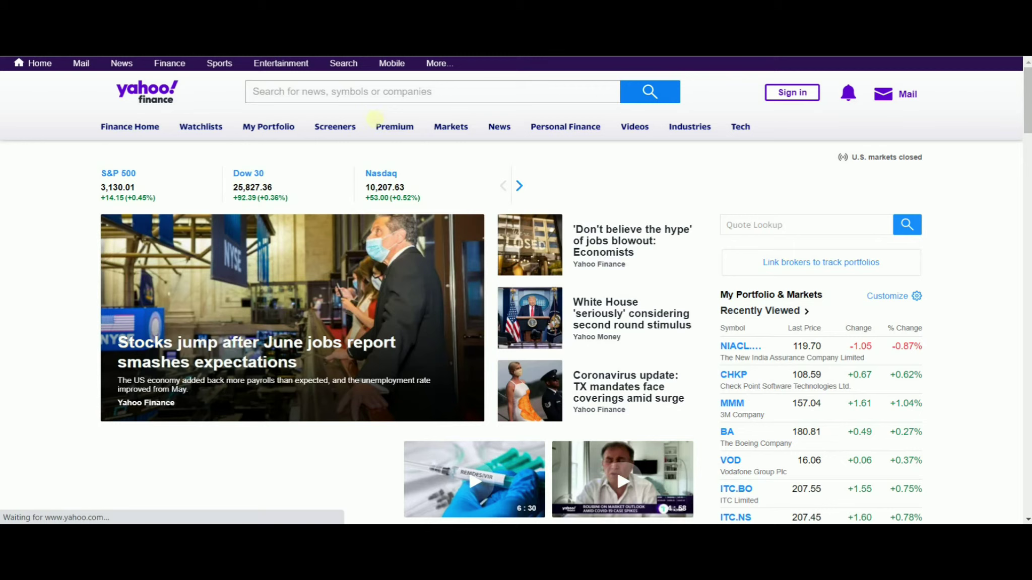
Go to the Yahoo Finance screeners and create a new stock screener.
left_click(337, 132)
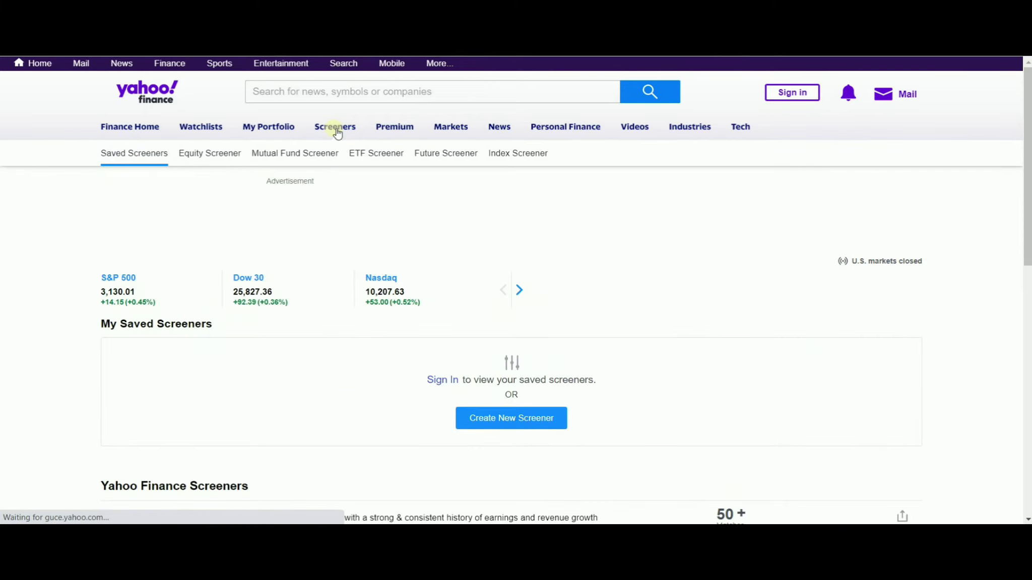
scroll(337, 132, "down", 1)
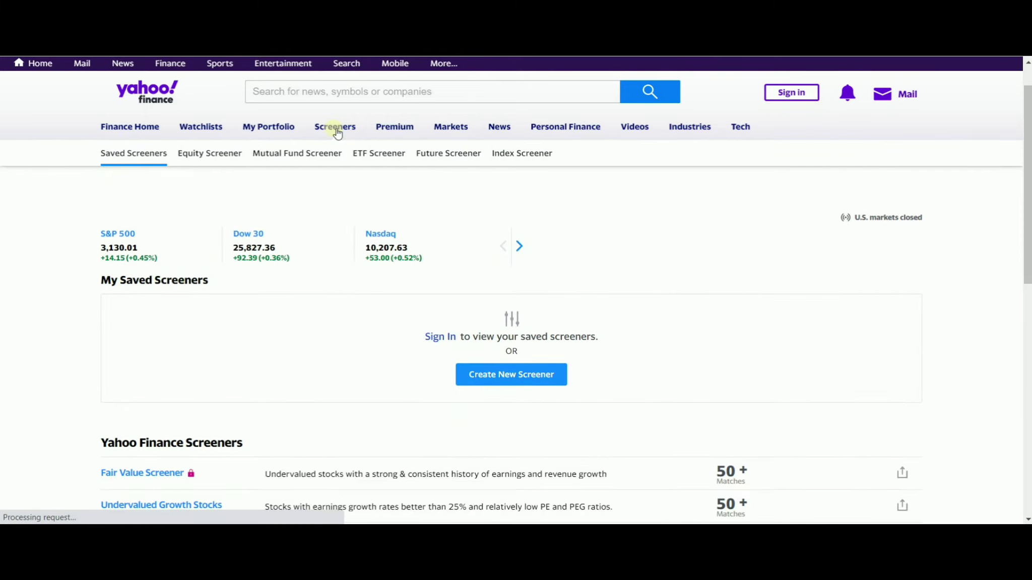
scroll(337, 132, "down", 1)
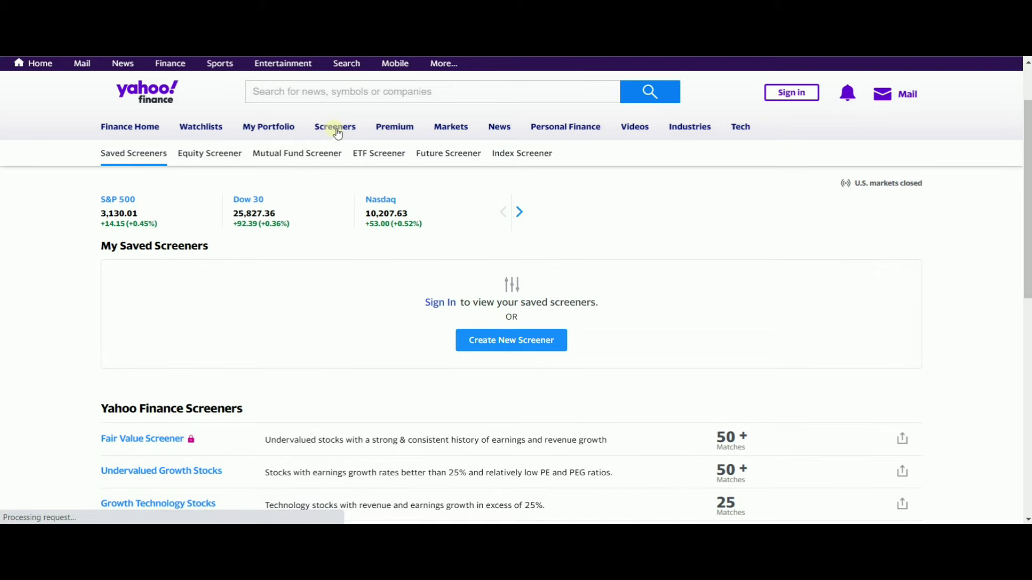
left_click(507, 345)
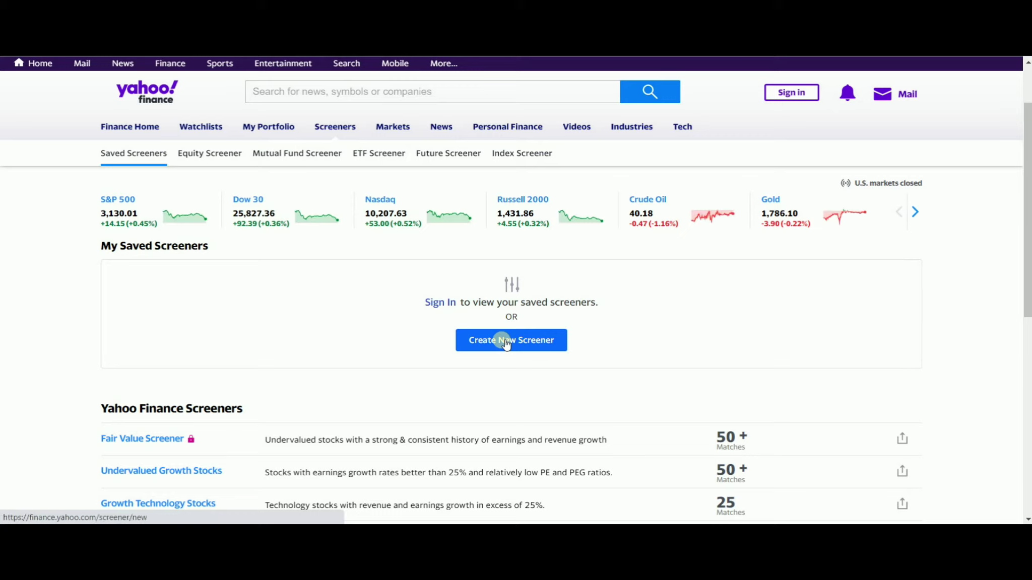
left_click(506, 343)
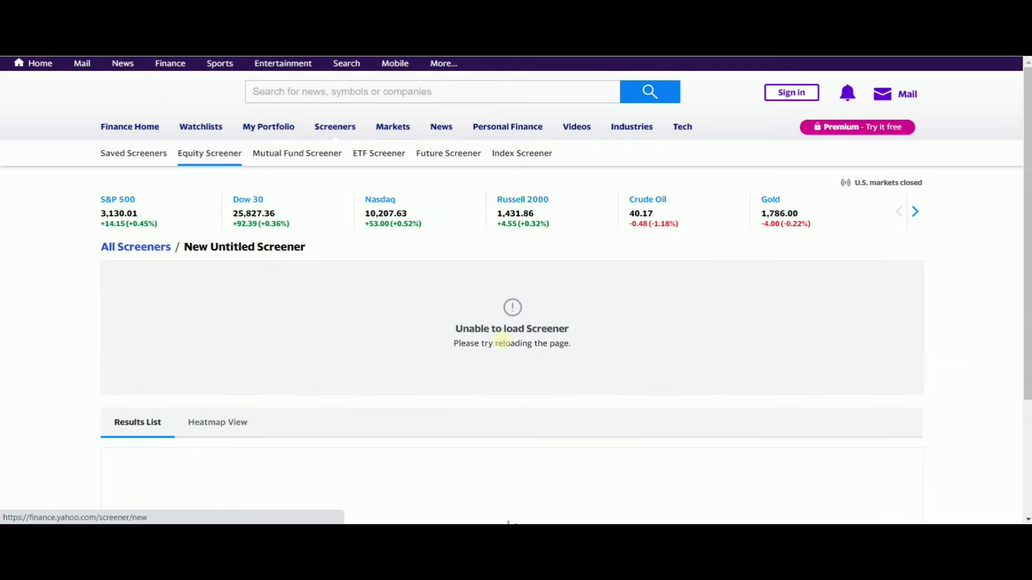
left_click(502, 343)
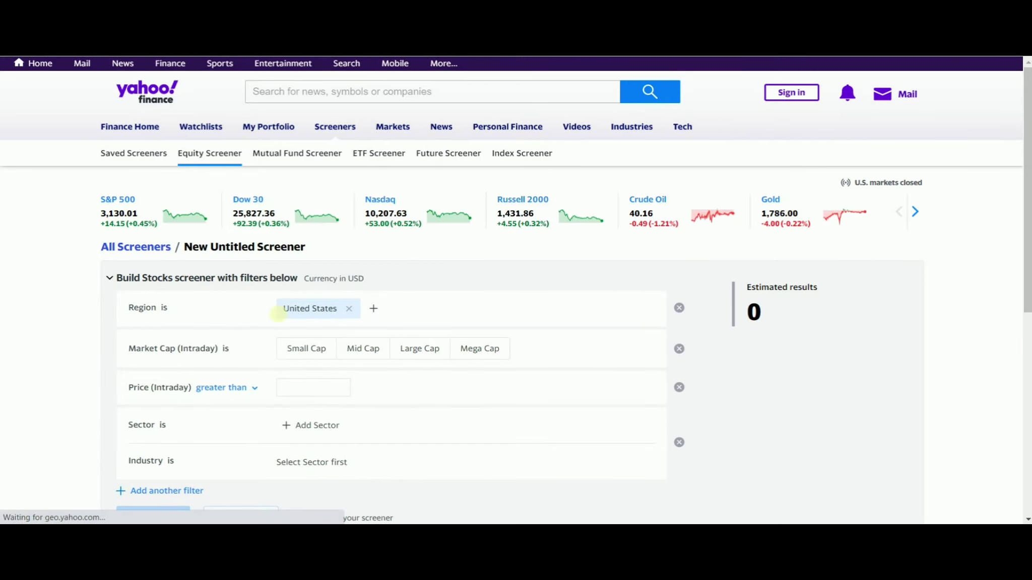
Add India to the screener's Region filter alongside United States.
left_click(373, 309)
left_click(381, 342)
type("india")
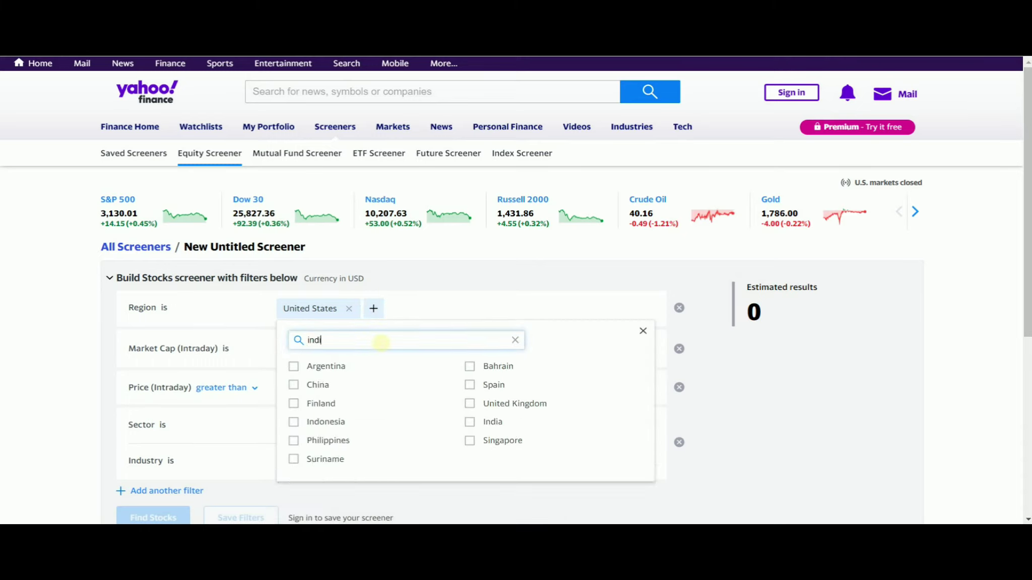
left_click(294, 367)
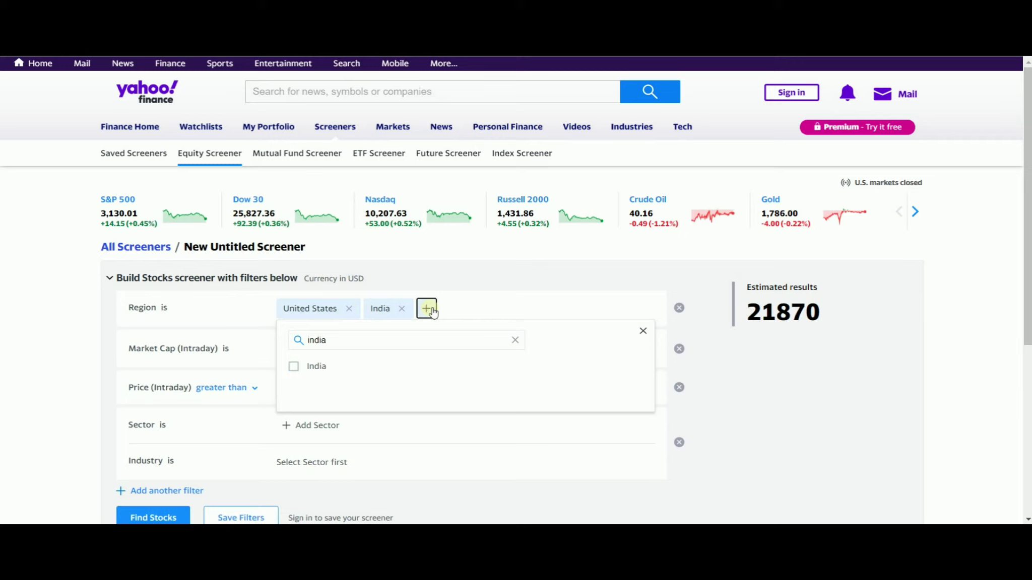
Add United Kingdom to the Region filter and close the region picker.
left_click(515, 341)
left_click(460, 341)
type("lon")
key("BackSpace")
key("BackSpace")
key("BackSpace")
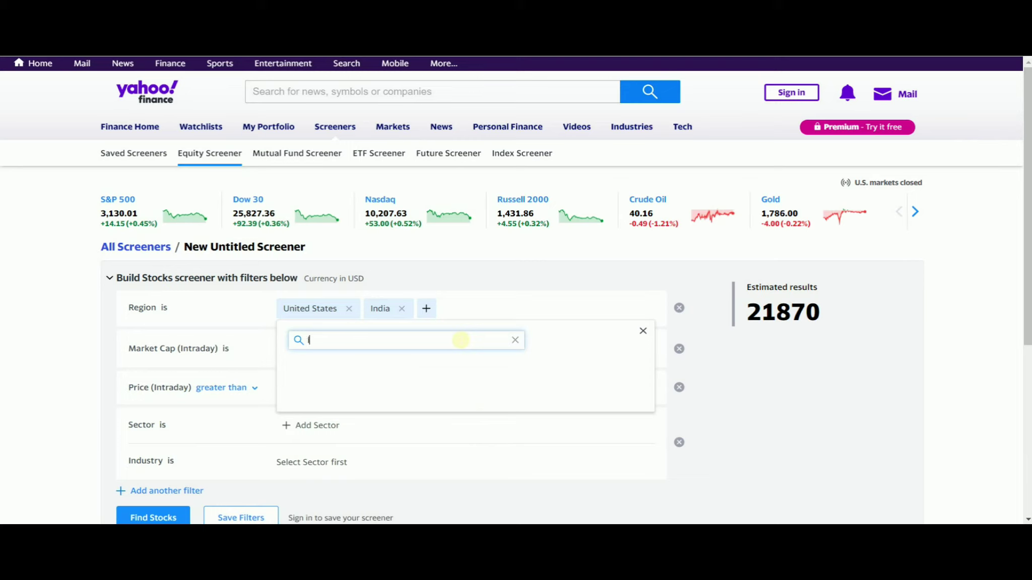
type("uni")
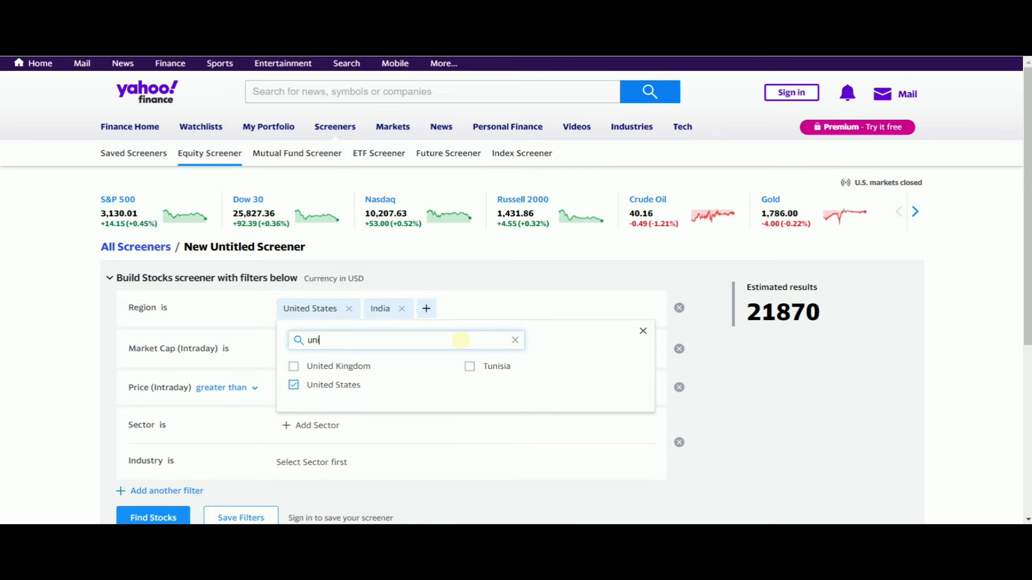
left_click(293, 368)
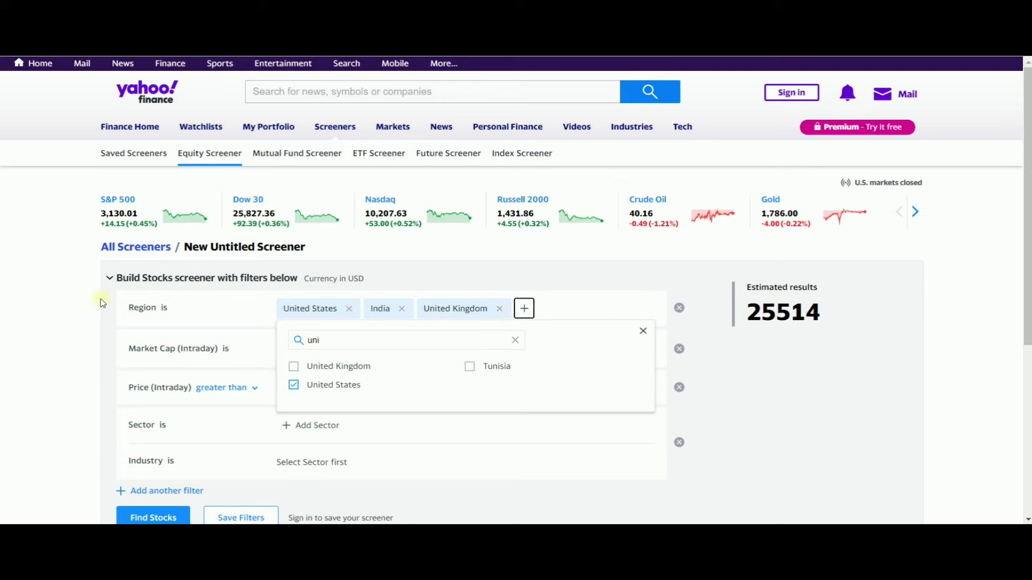
left_click(74, 305)
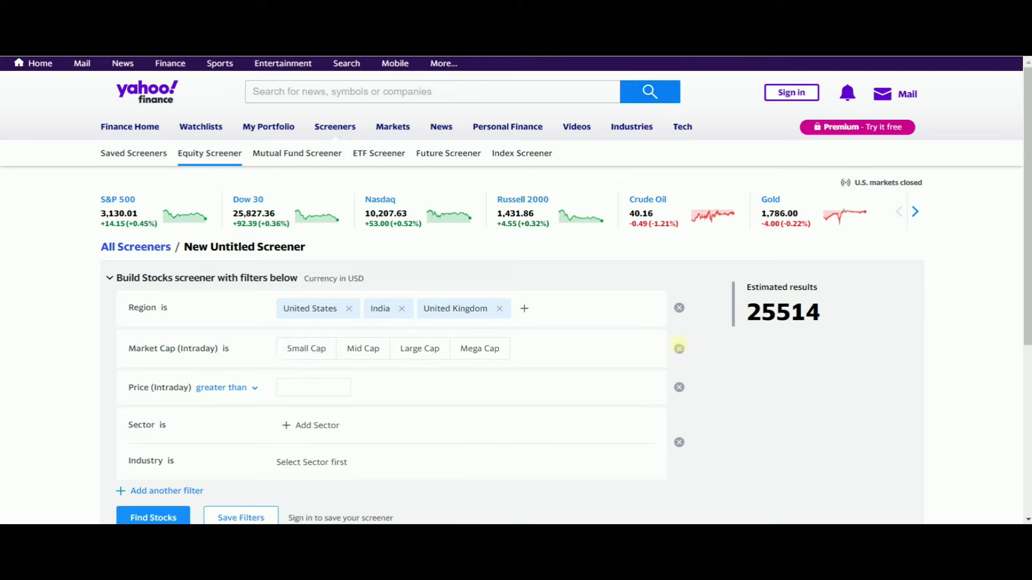
Remove the Market Cap, Price and Sector/Industry filters so that only the Region filter is left.
left_click(680, 349)
left_click(680, 347)
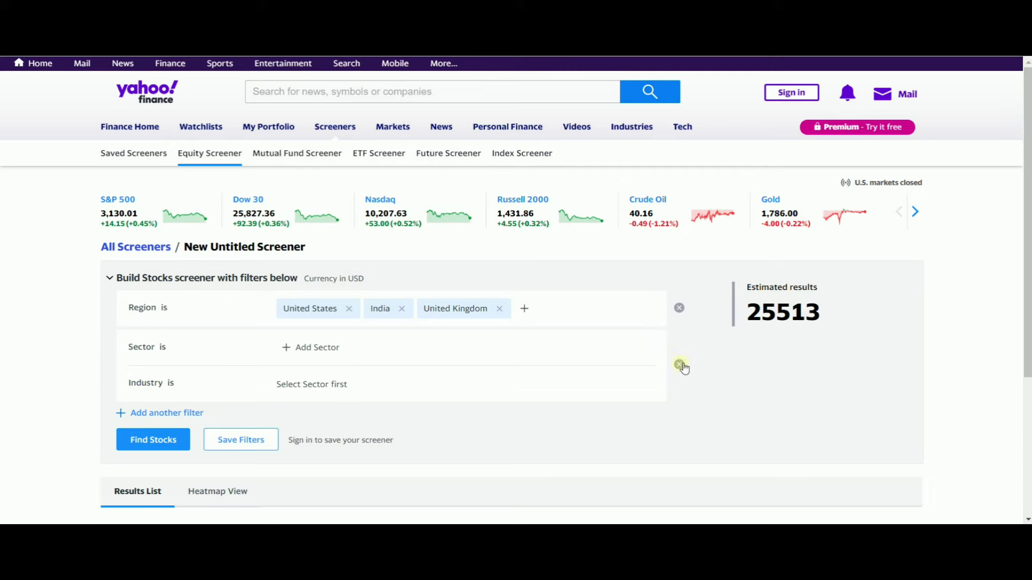
left_click(680, 365)
left_click_drag(354, 388, 212, 361)
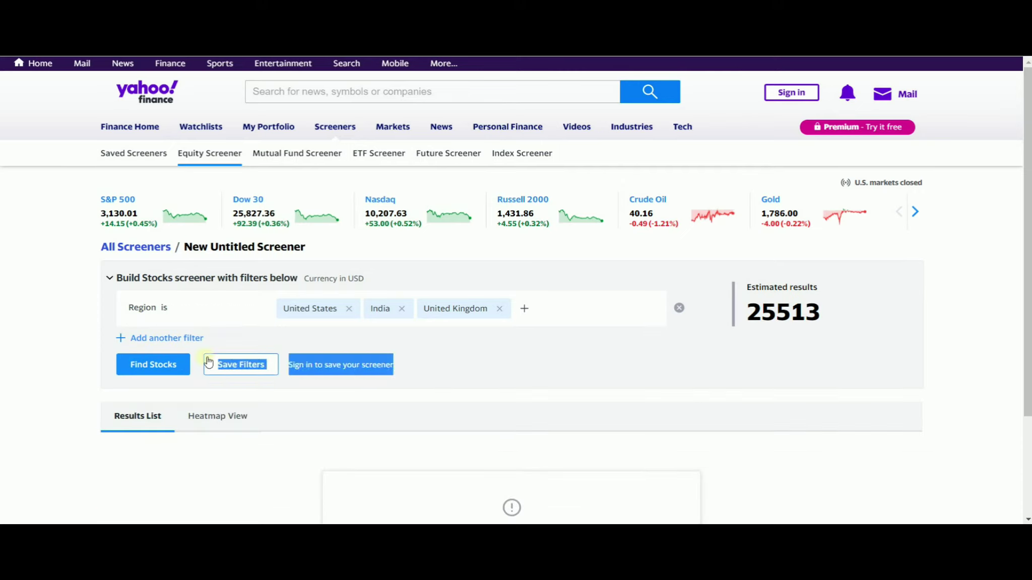
left_click(39, 367)
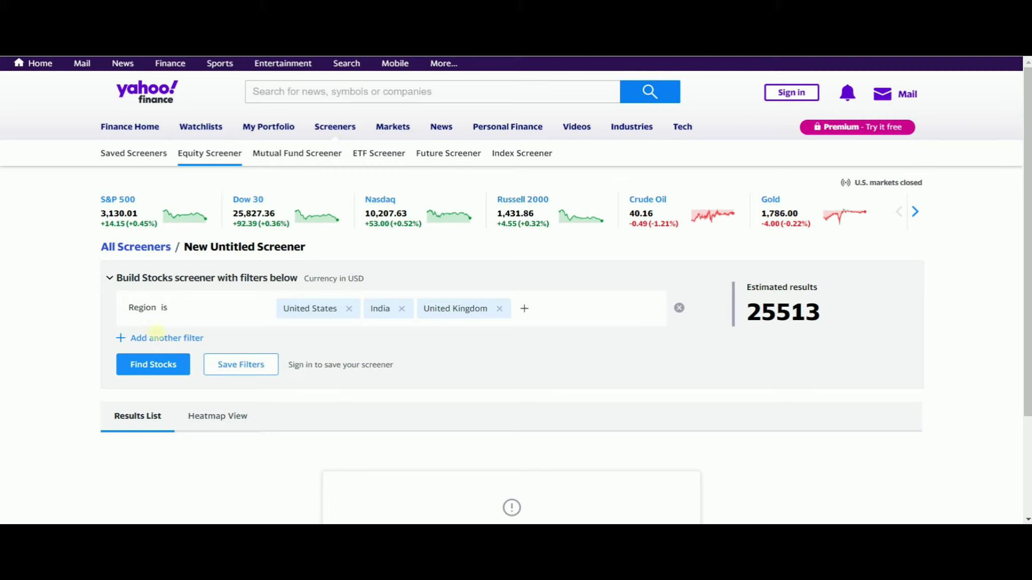
Find the filters matching "price" and add Price / Earnings (P/E) and Price / Book Value (P/B) to the screener.
left_click(161, 341)
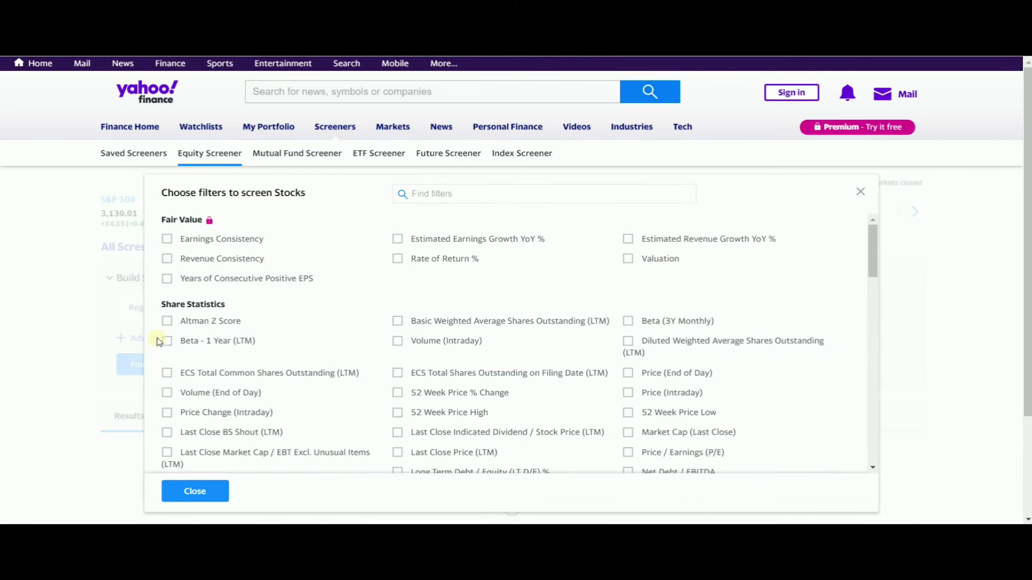
left_click(426, 202)
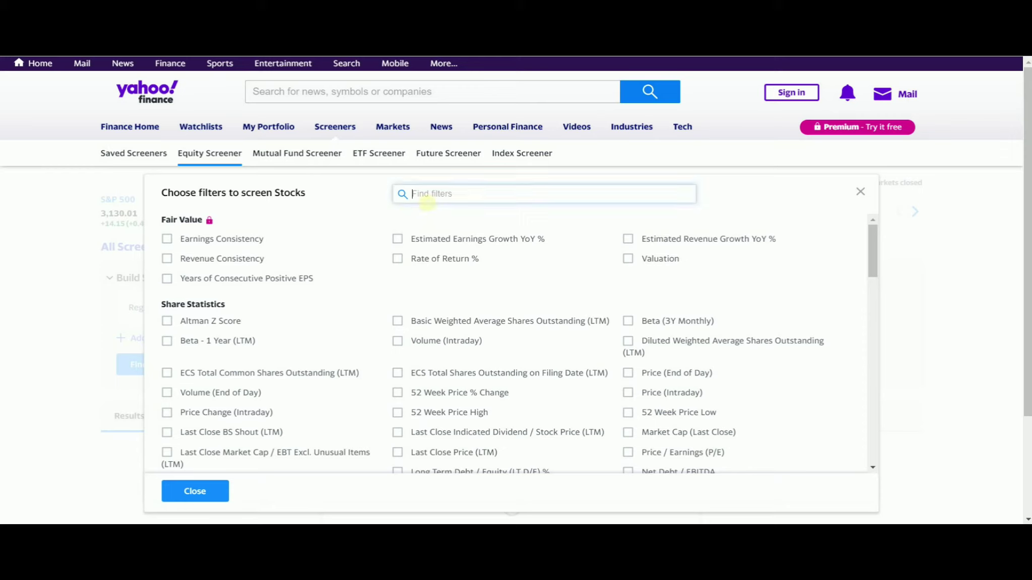
type("p")
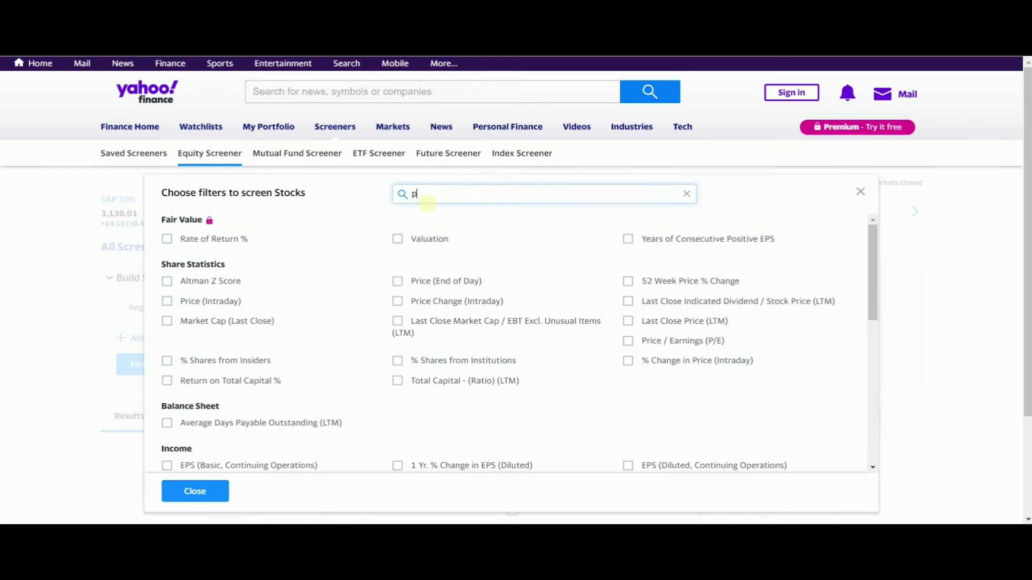
type("rice")
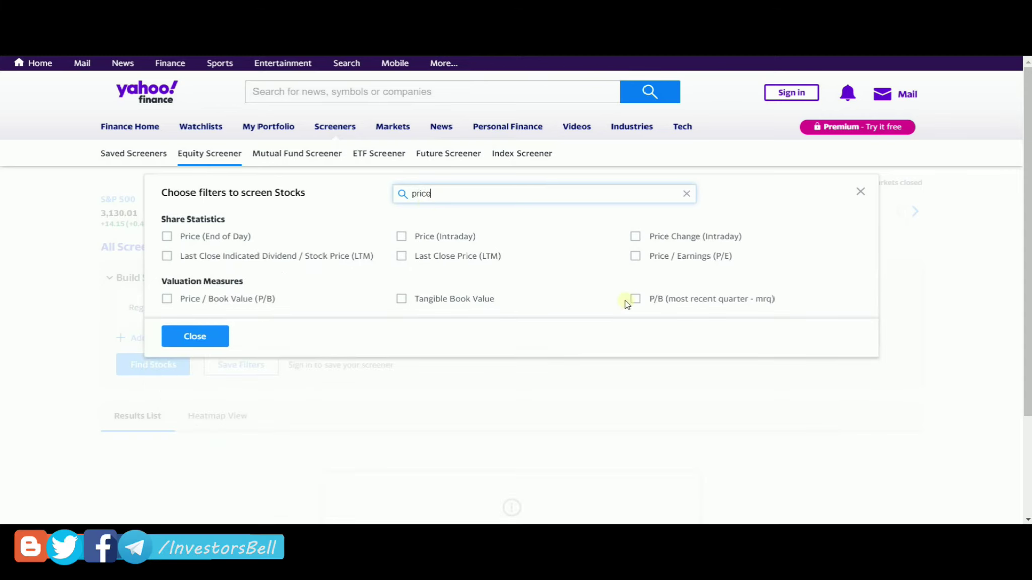
left_click(641, 258)
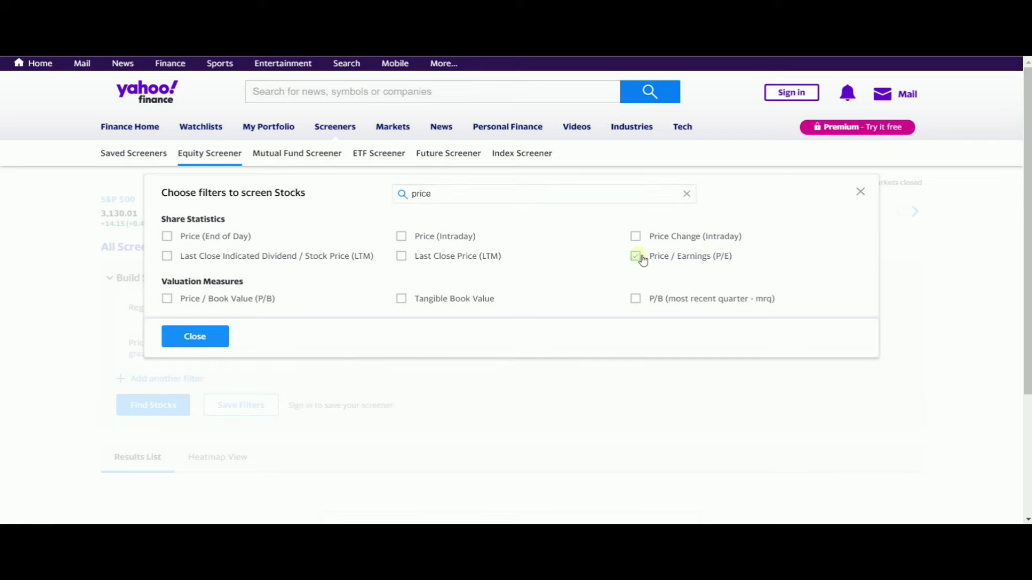
left_click(660, 199)
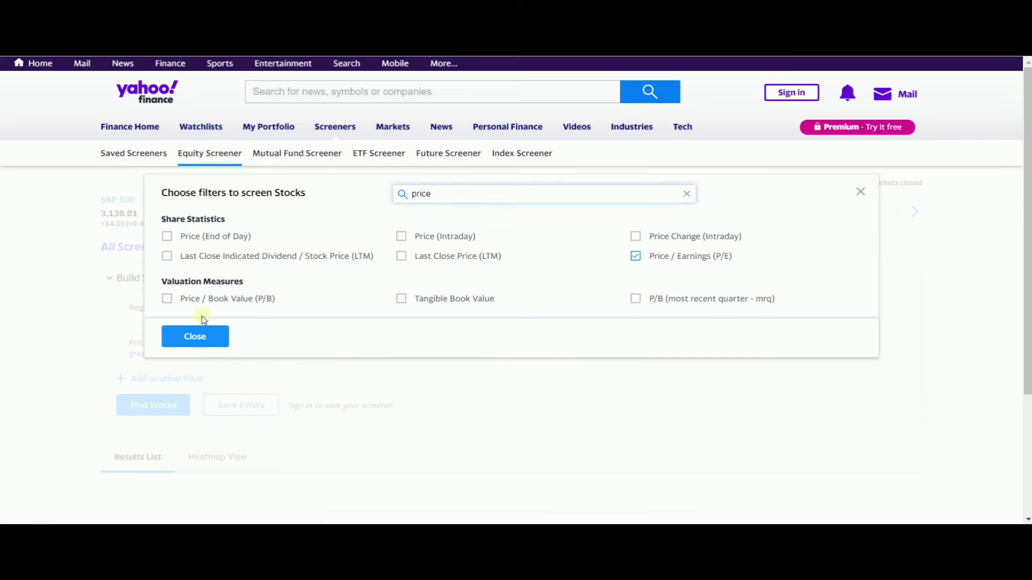
left_click(167, 299)
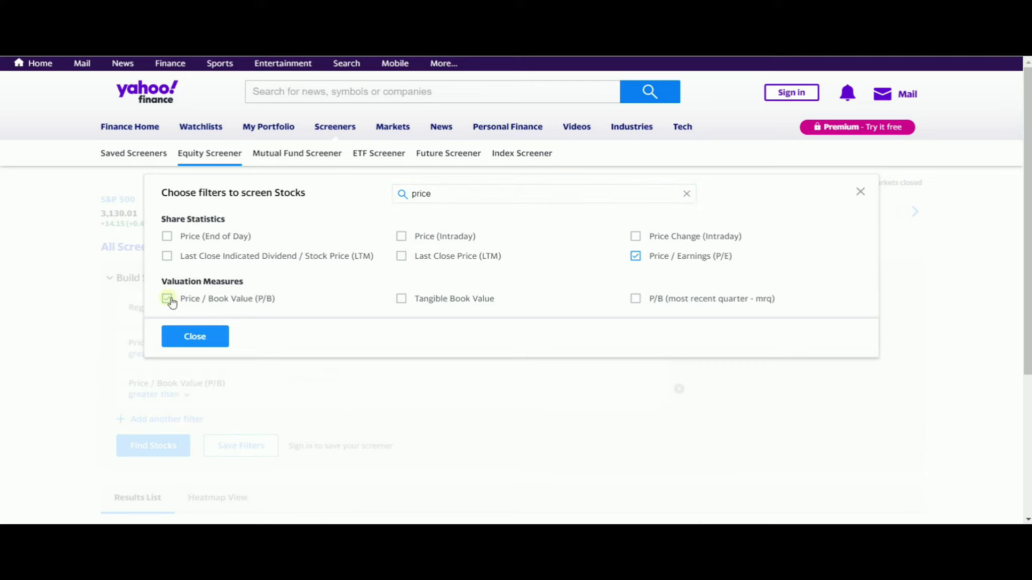
Find the filters matching "curr", add Current Ratio to the screener and close the filter chooser.
left_click(474, 201)
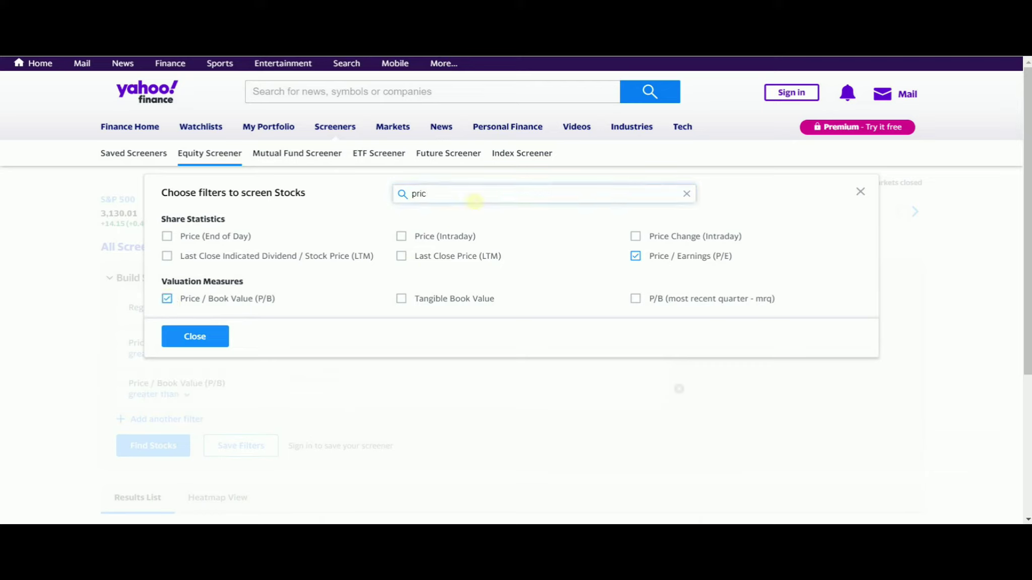
key("BackSpace")
key("BackSpace")
type("curr")
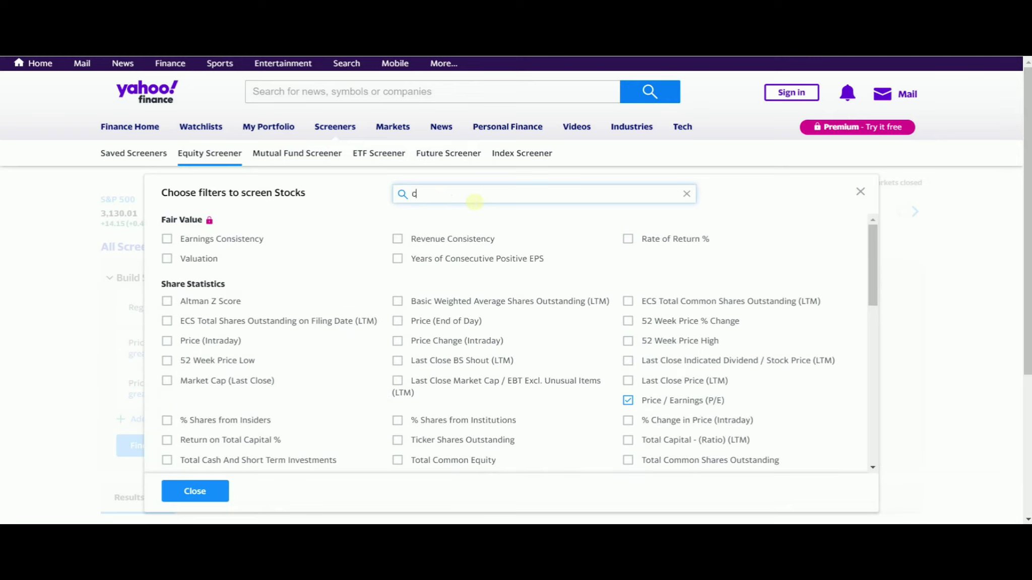
left_click(168, 279)
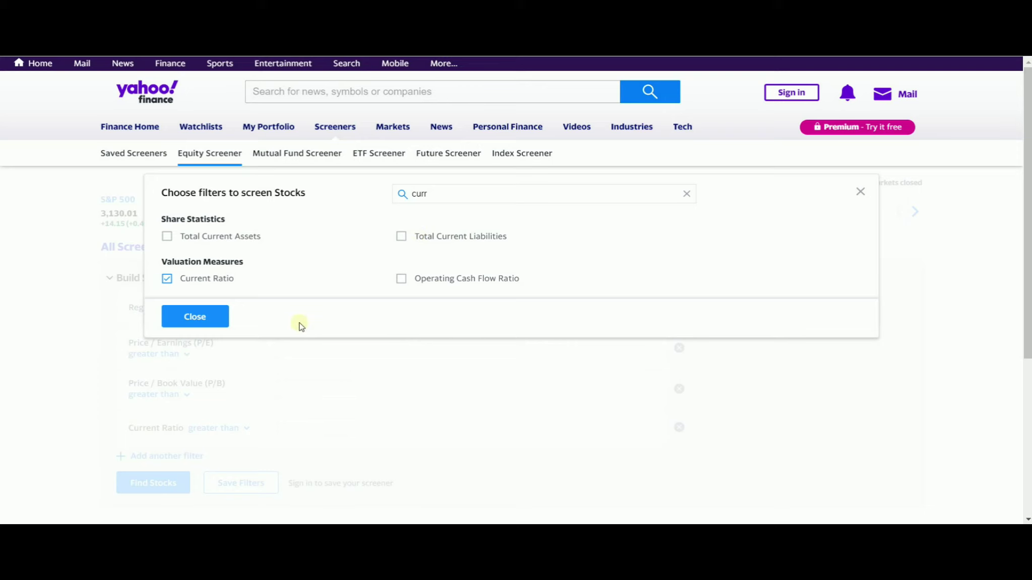
left_click(179, 321)
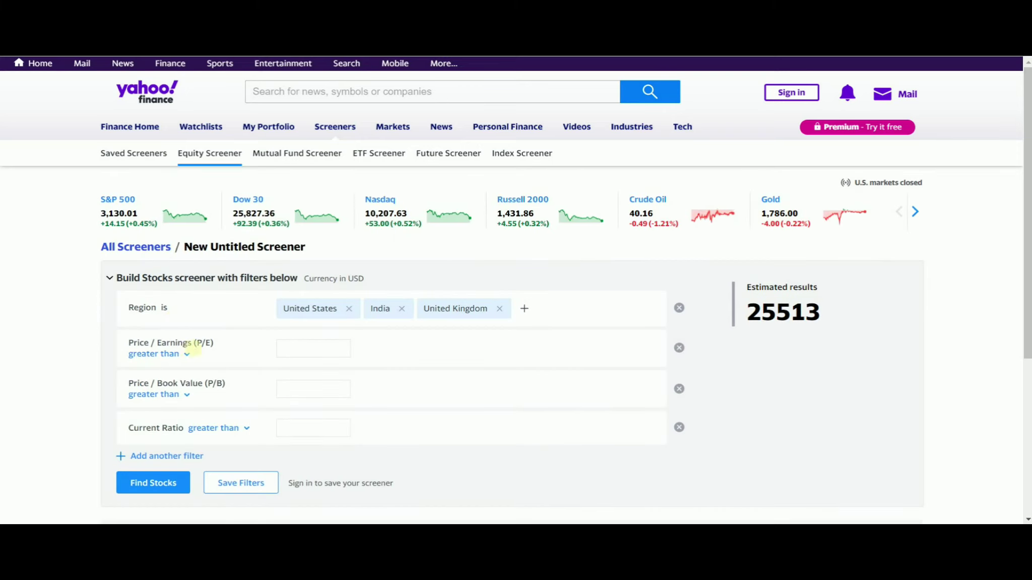
Set the Price / Earnings (P/E) filter to less than 15.
left_click(302, 350)
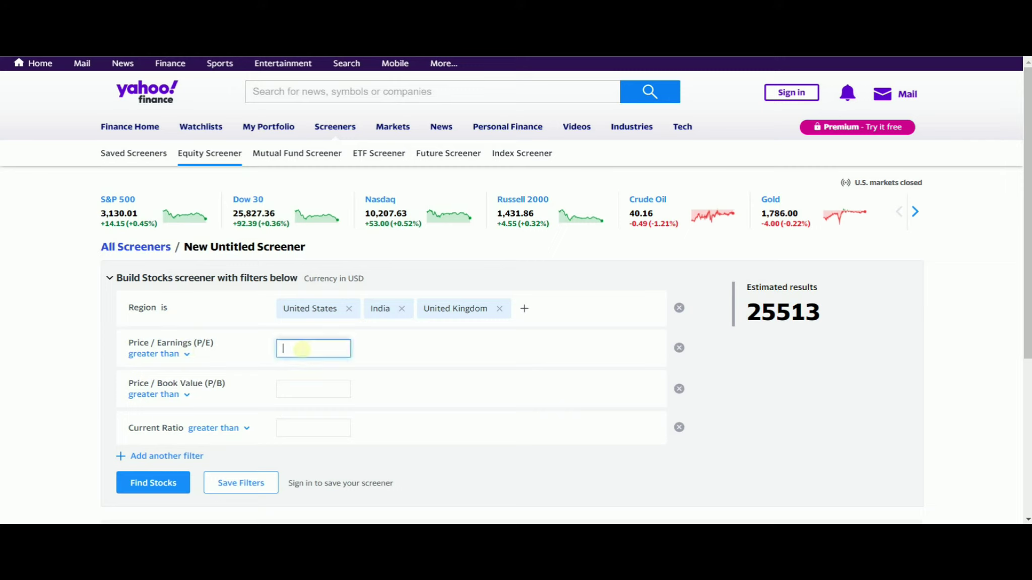
left_click(185, 354)
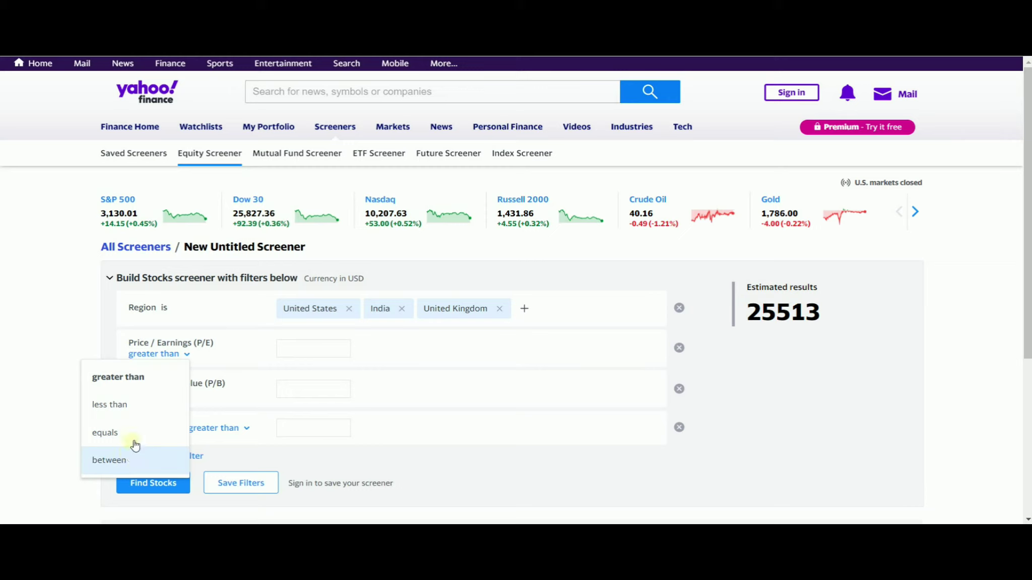
left_click(139, 413)
left_click(342, 346)
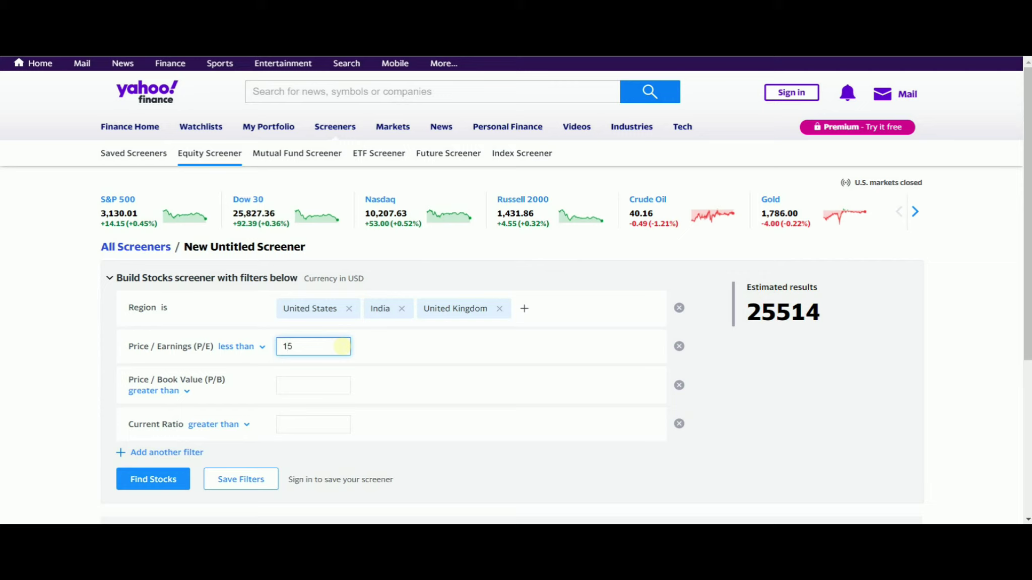
Set the Price / Book Value (P/B) filter to less than 1.5.
left_click(184, 393)
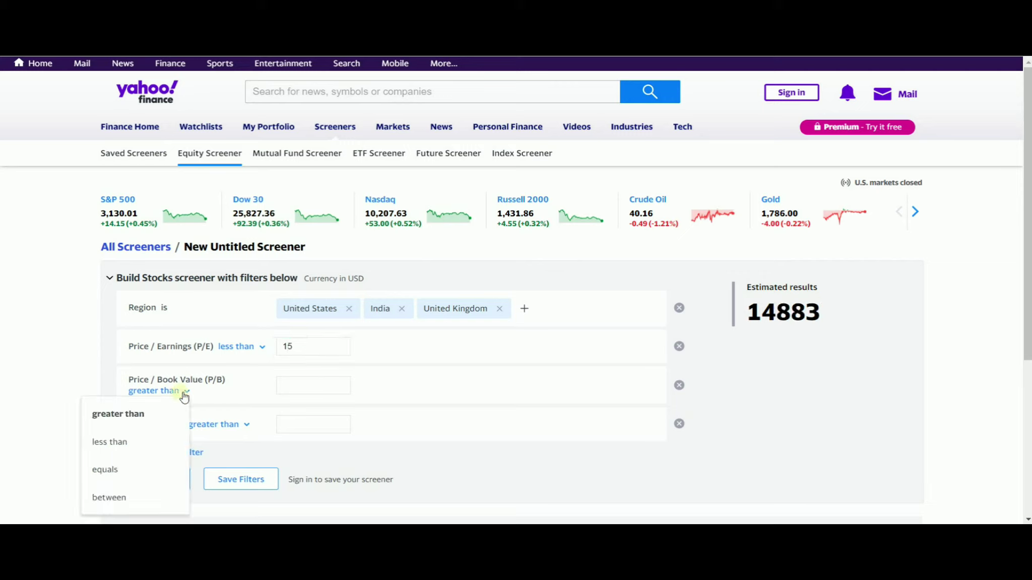
left_click(152, 446)
left_click(337, 391)
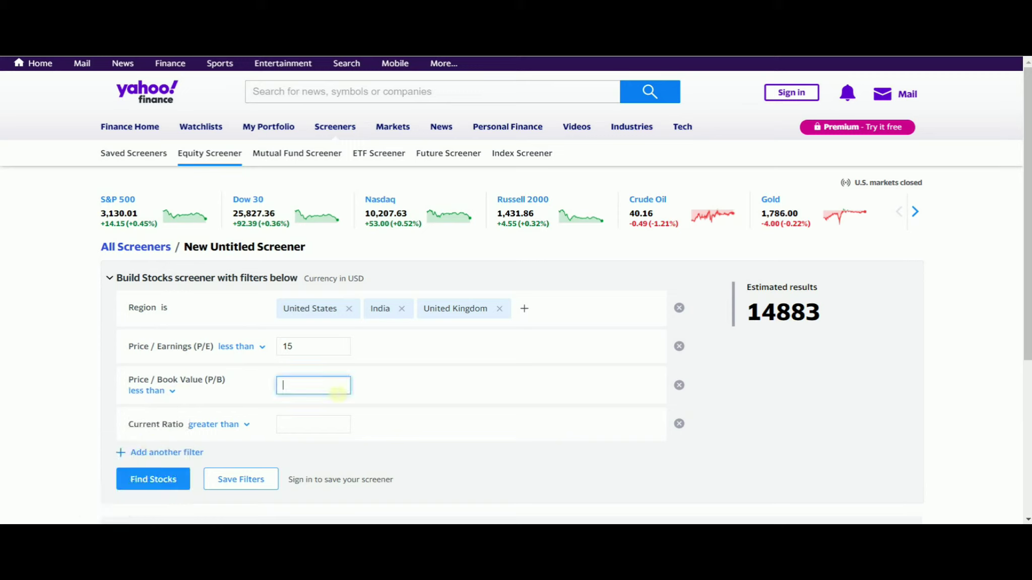
type("1.5")
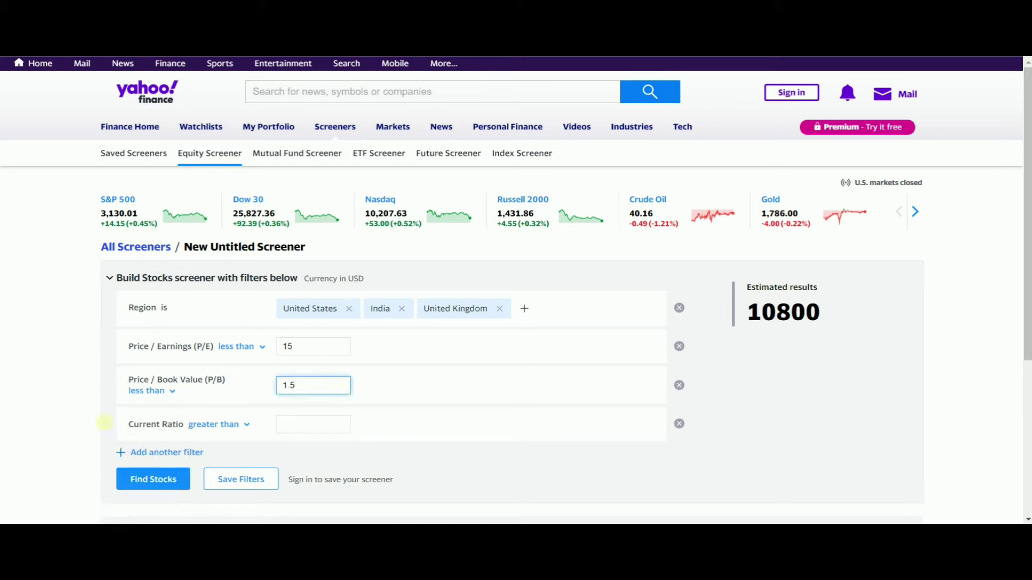
left_click(105, 427)
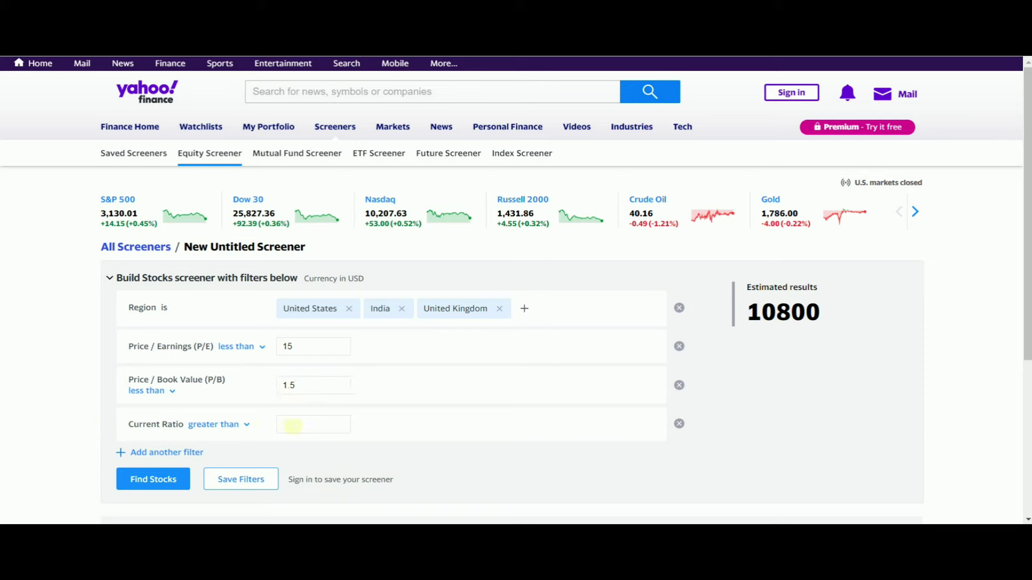
Set the Current Ratio filter to greater than 2 and run the stock search.
left_click(251, 427)
left_click(335, 430)
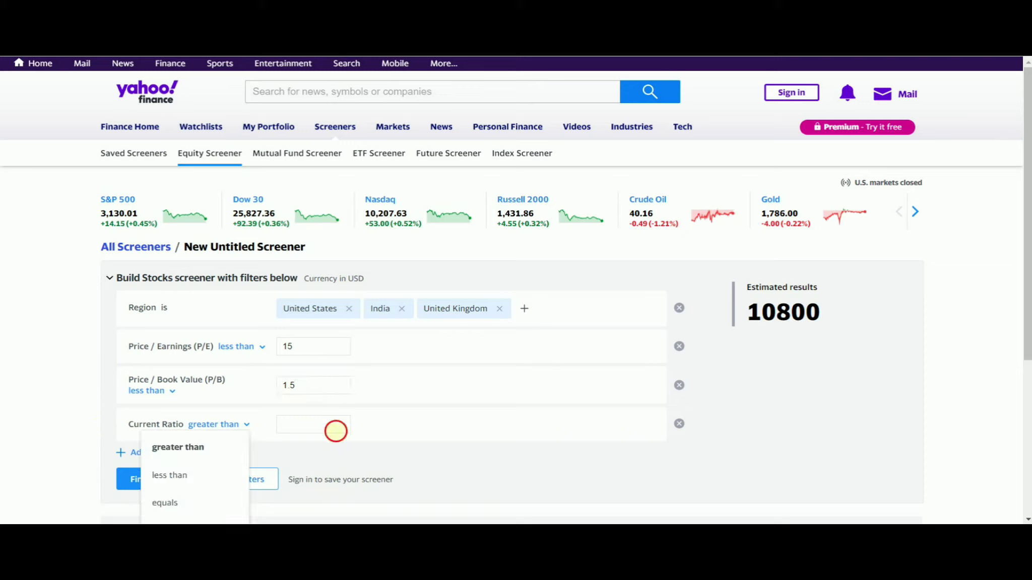
left_click(405, 441)
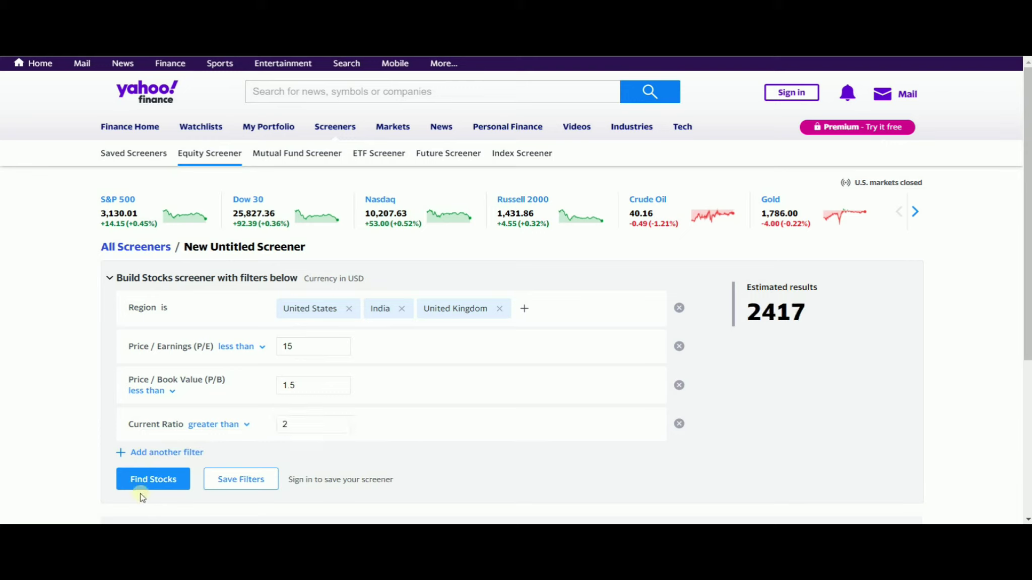
left_click(154, 483)
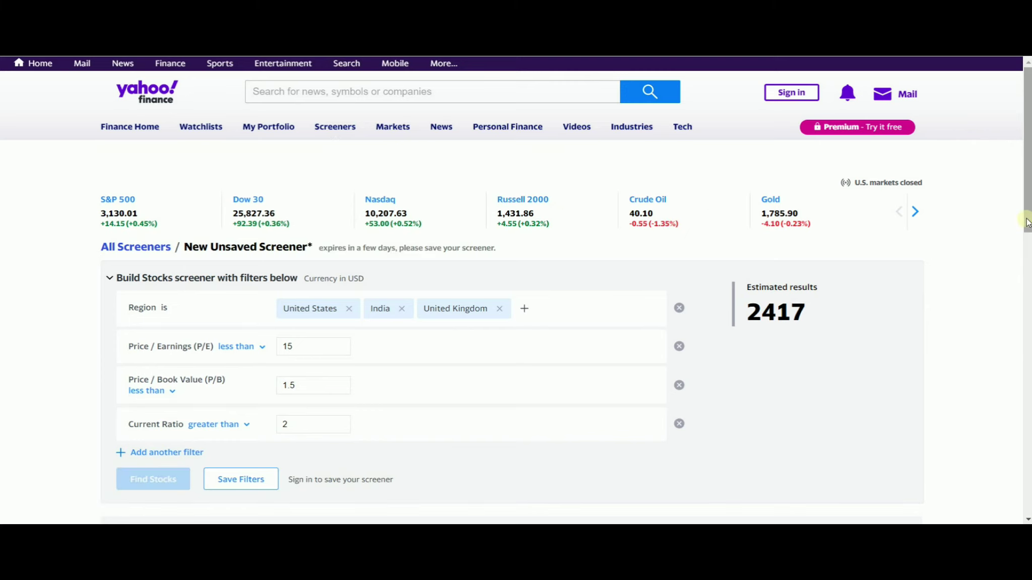
Remove India and United Kingdom from the Region filter and rerun the stock search for United States only.
left_click_drag(1027, 222, 1028, 233)
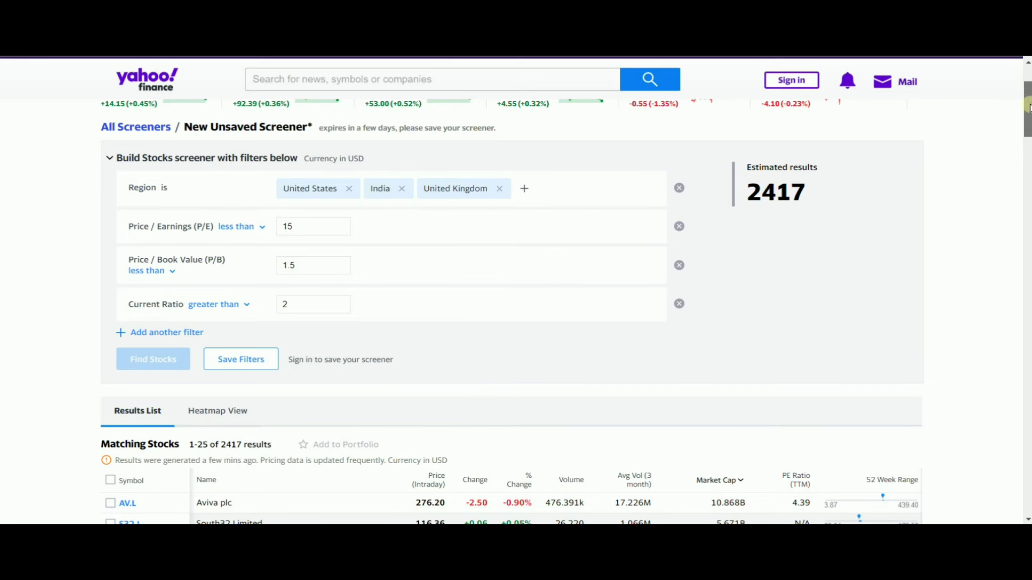
left_click_drag(1029, 108, 1029, 112)
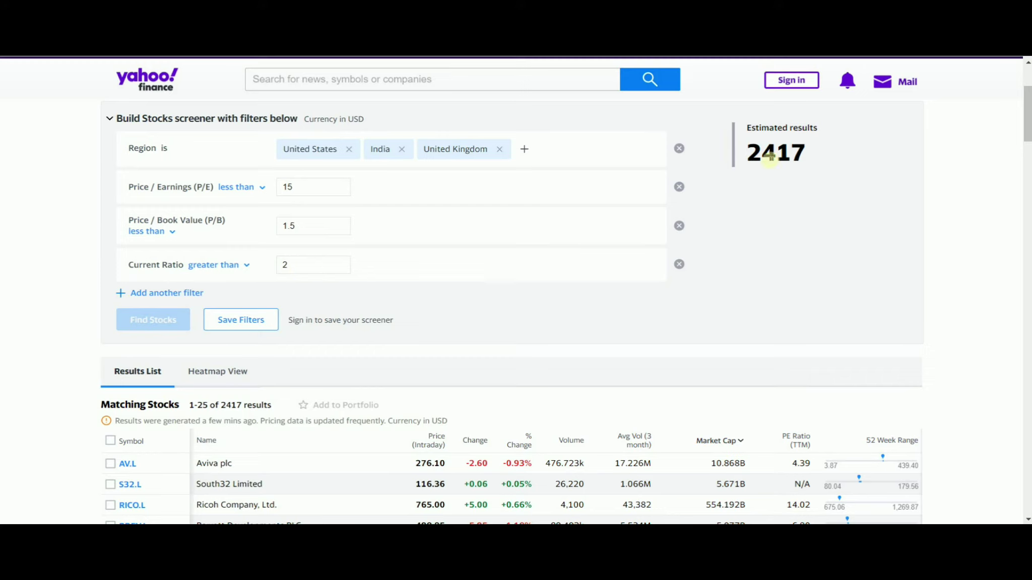
left_click(402, 149)
left_click(447, 150)
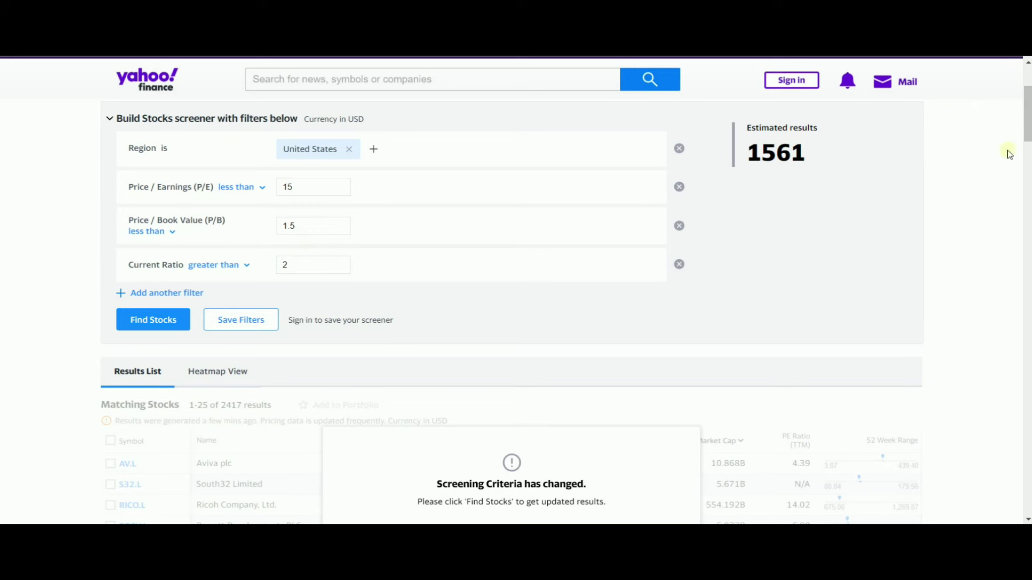
left_click_drag(1026, 128, 1028, 152)
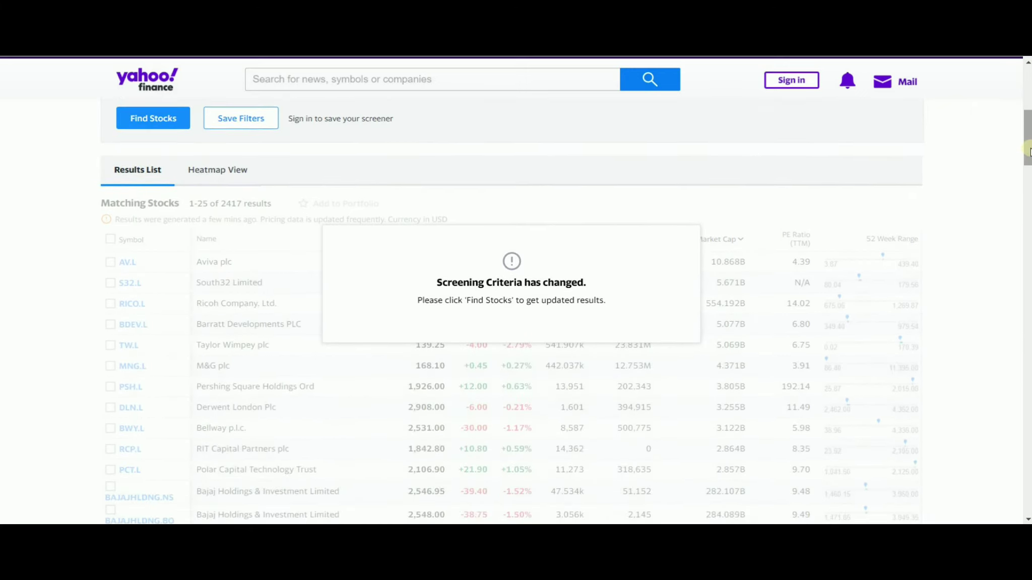
left_click(178, 120)
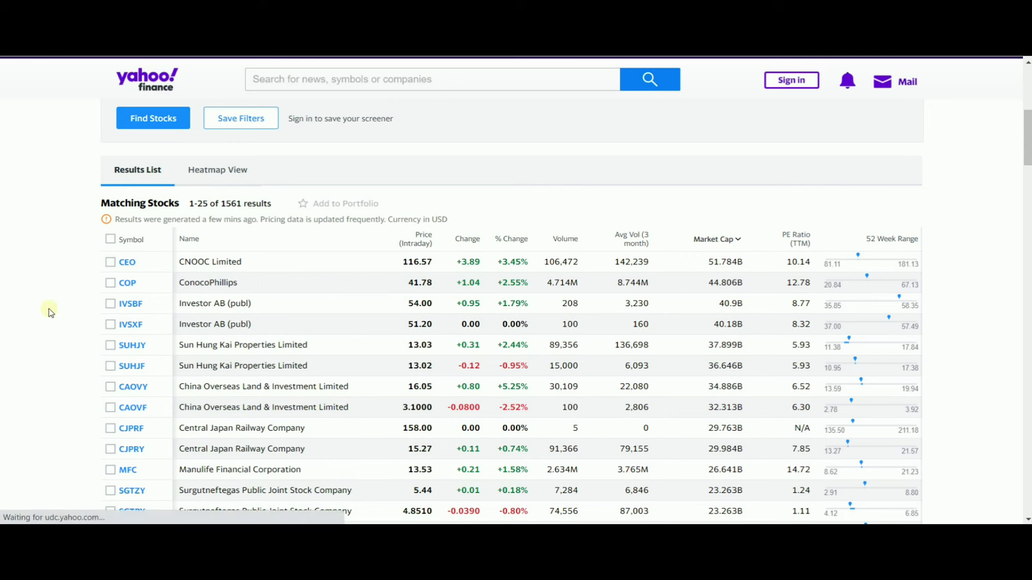
Browse the matching United States stocks to the end of the list and look through the following page of results.
scroll(39, 306, "down", 2)
scroll(39, 306, "down", 5)
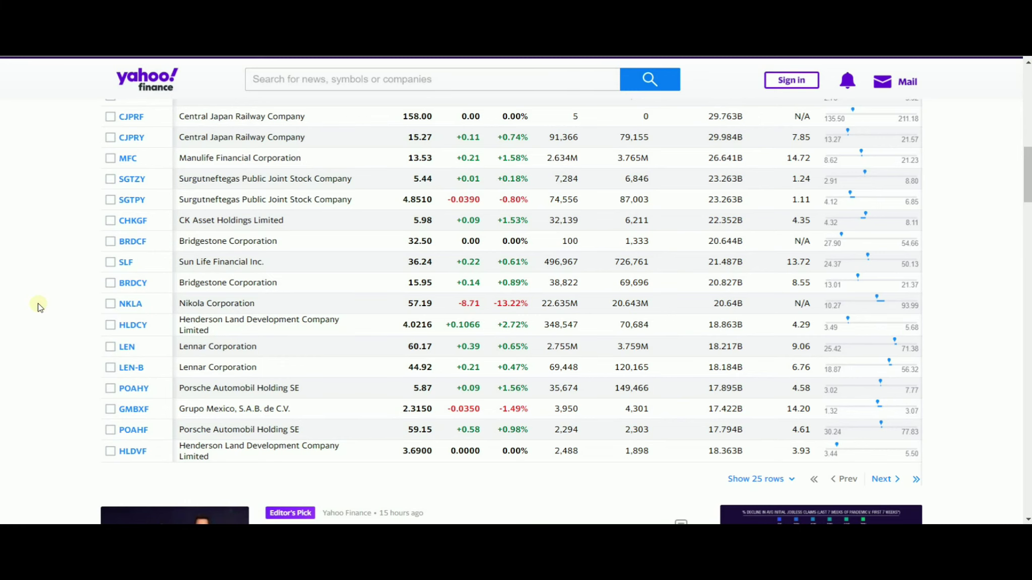
scroll(40, 306, "down", 1)
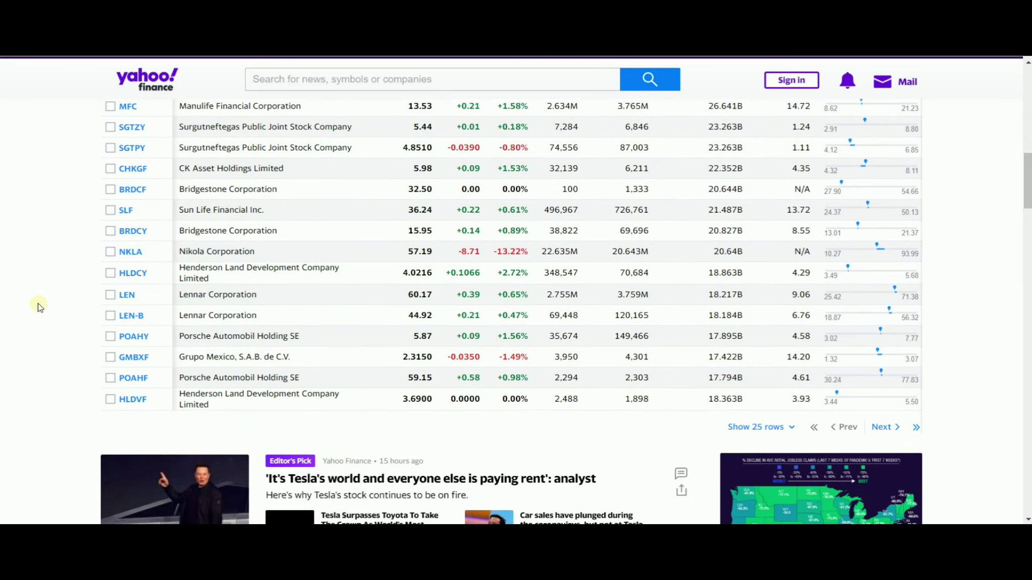
left_click(879, 427)
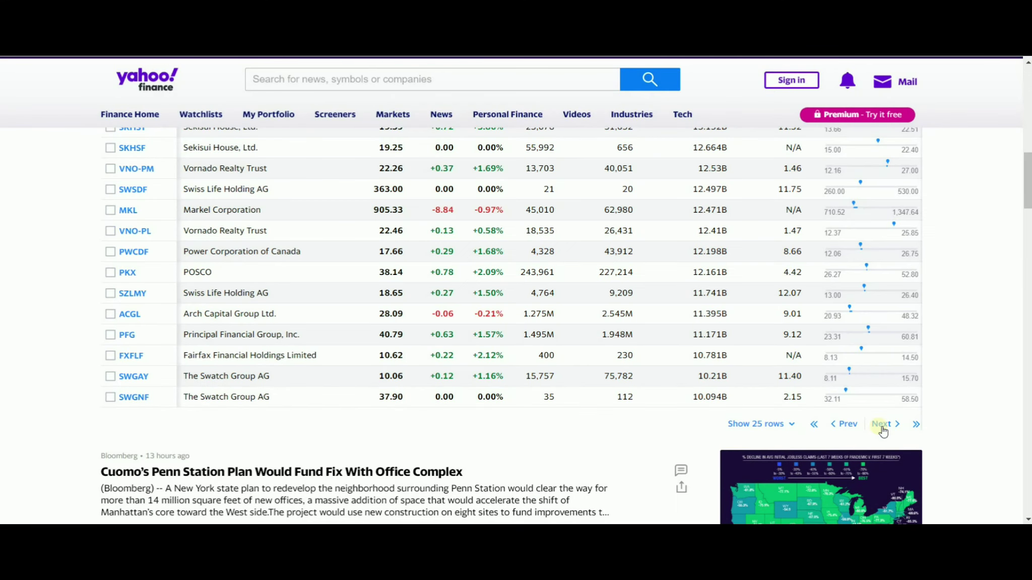
scroll(881, 430, "up", 4)
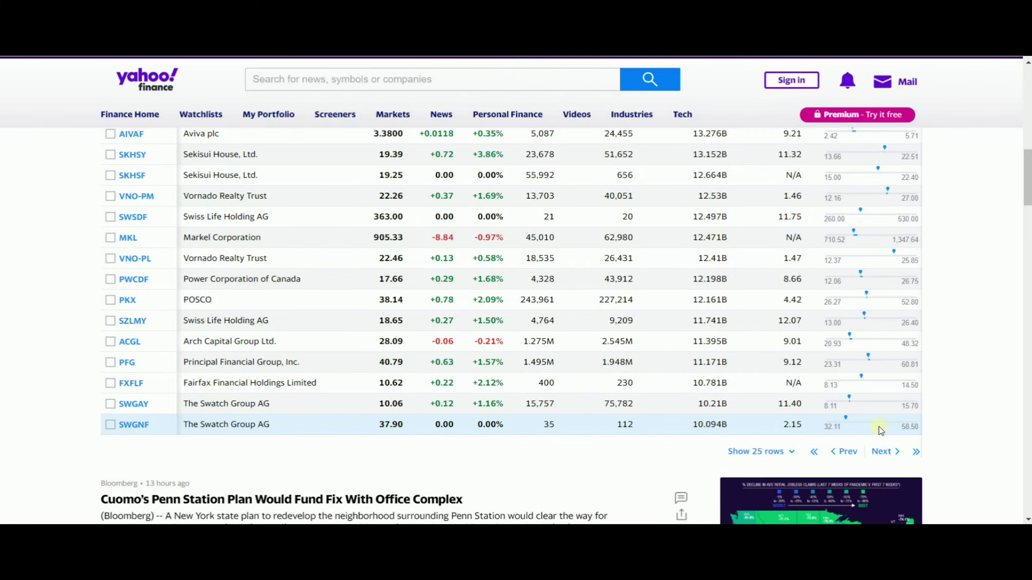
scroll(879, 427, "up", 5)
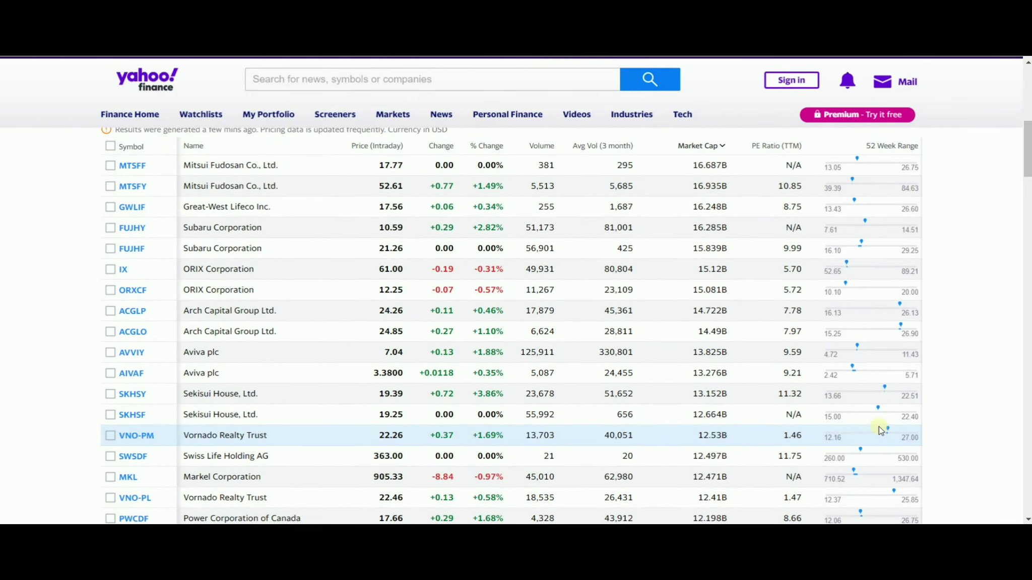
scroll(879, 426, "up", 5)
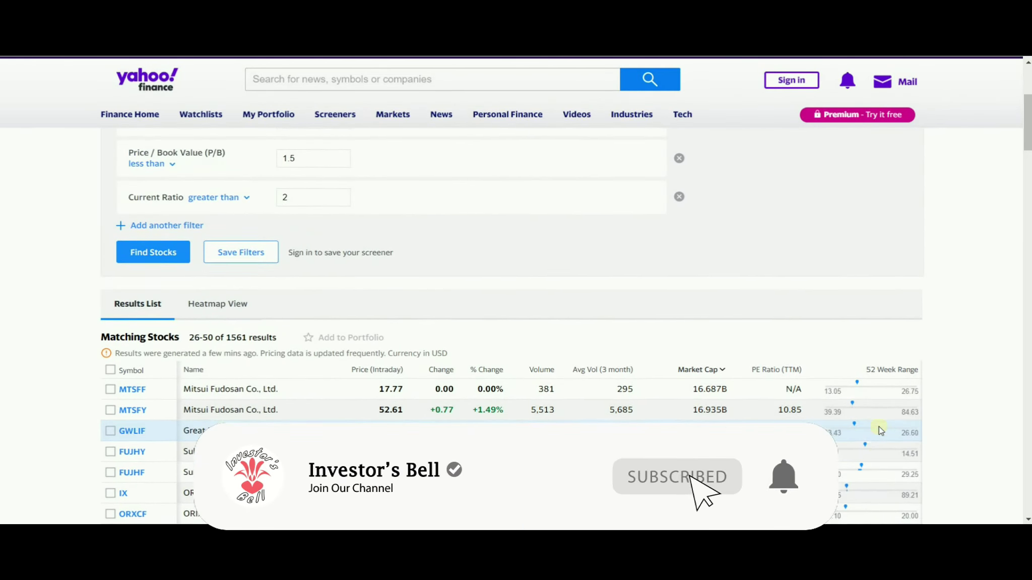
scroll(879, 426, "up", 2)
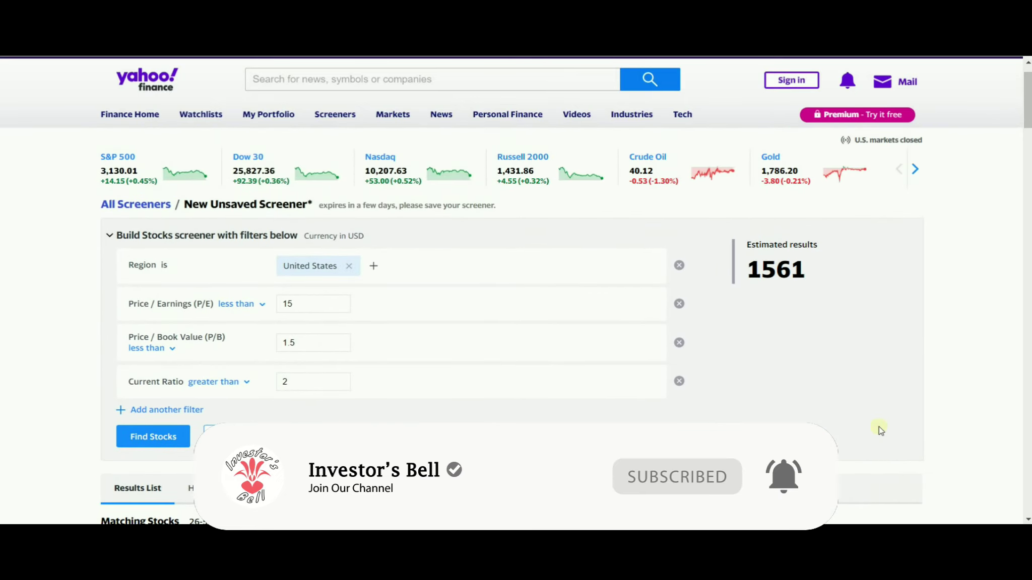
Replace United States with India in the Region filter, rerun the stock search and view the matching stocks.
left_click(375, 270)
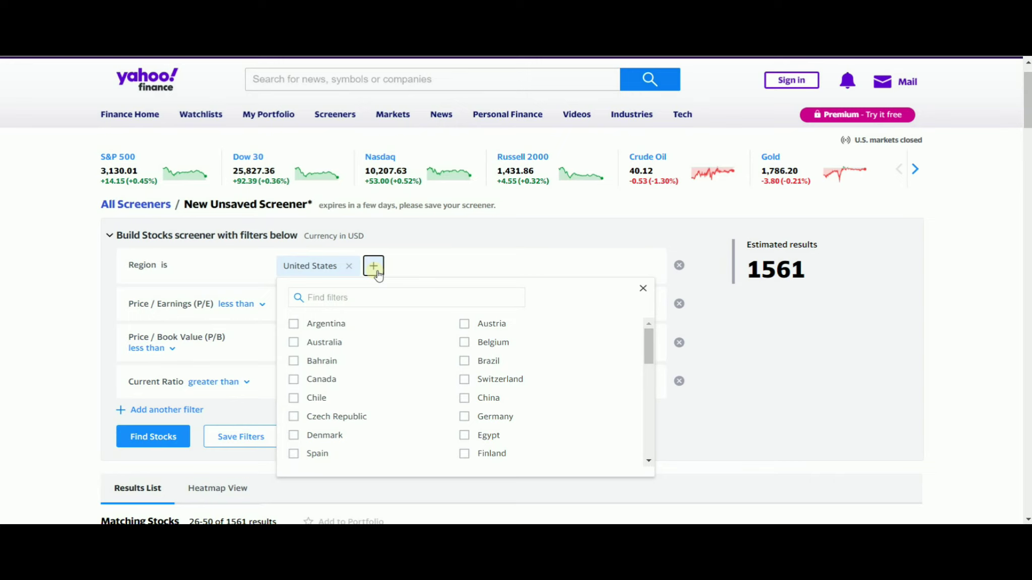
left_click(382, 298)
type("indi")
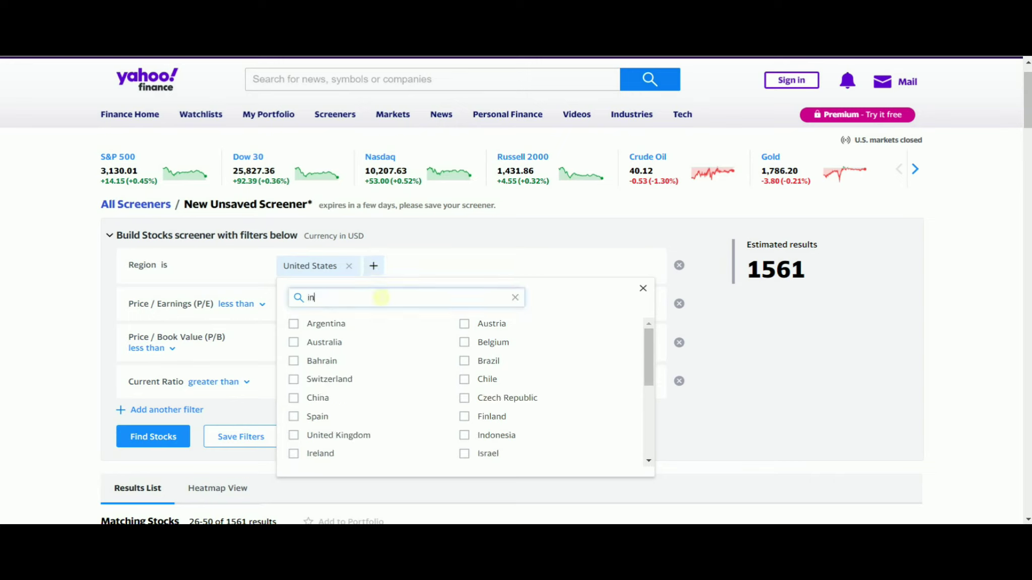
left_click(294, 325)
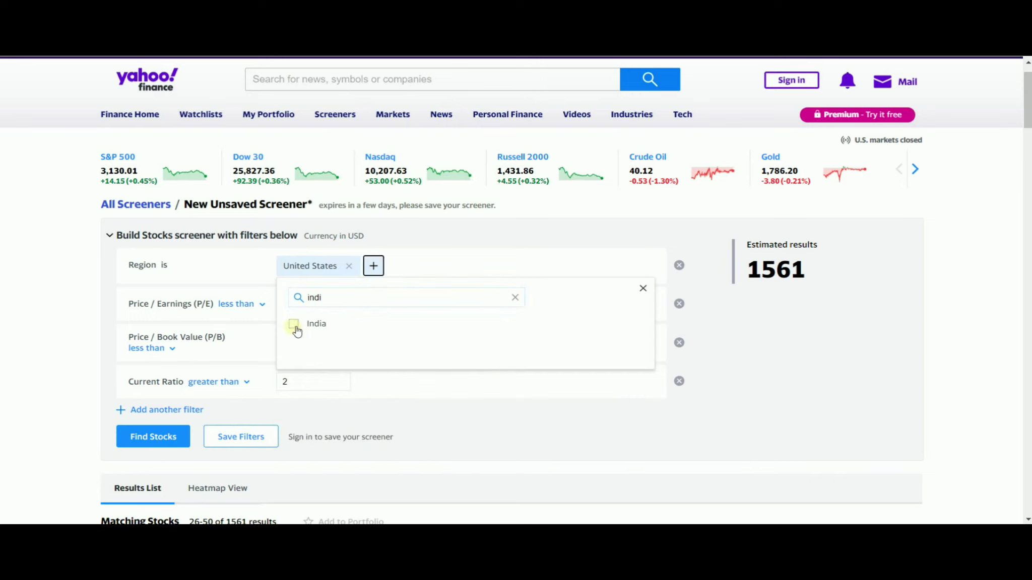
left_click(348, 266)
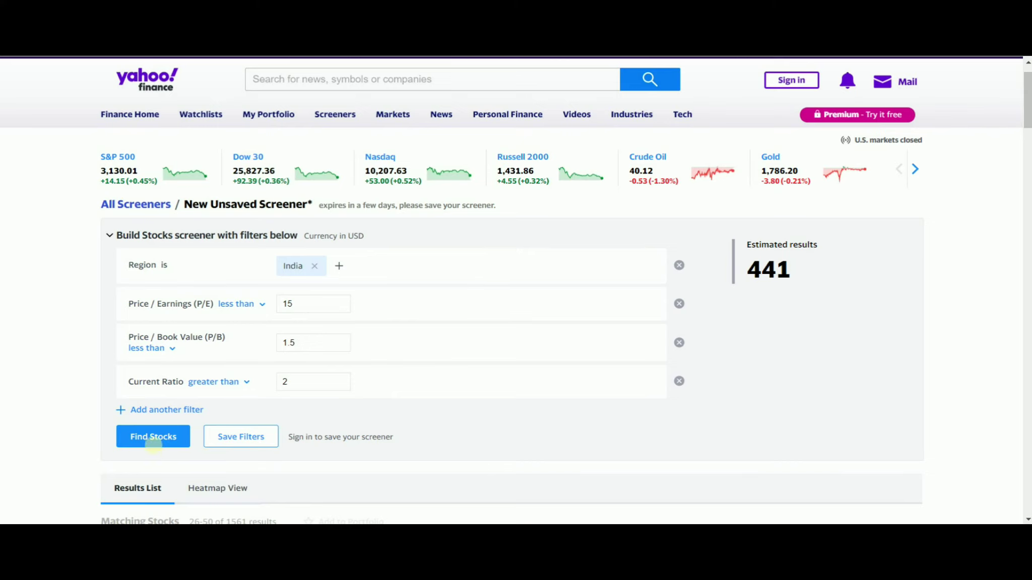
left_click(155, 443)
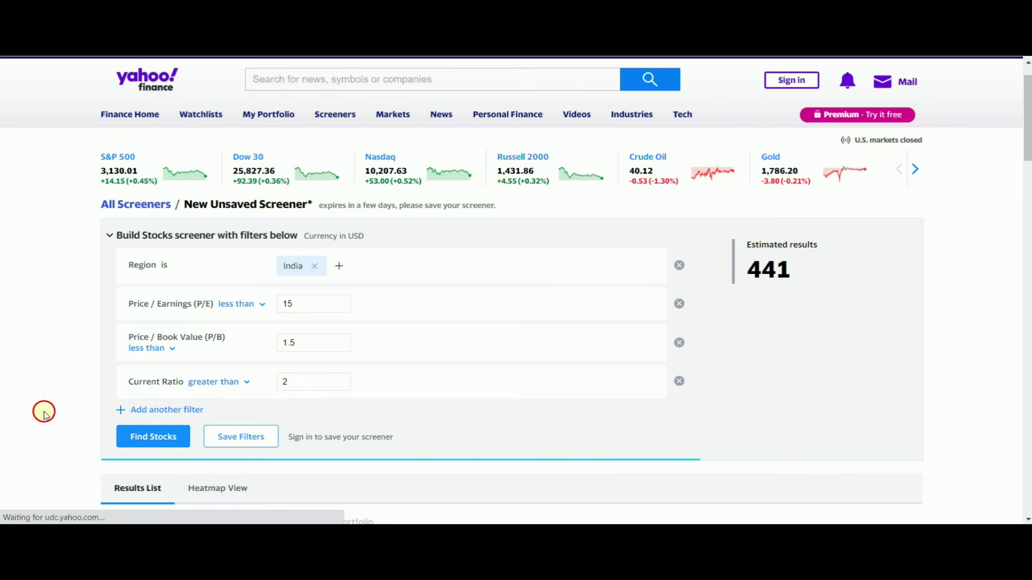
scroll(43, 411, "down", 3)
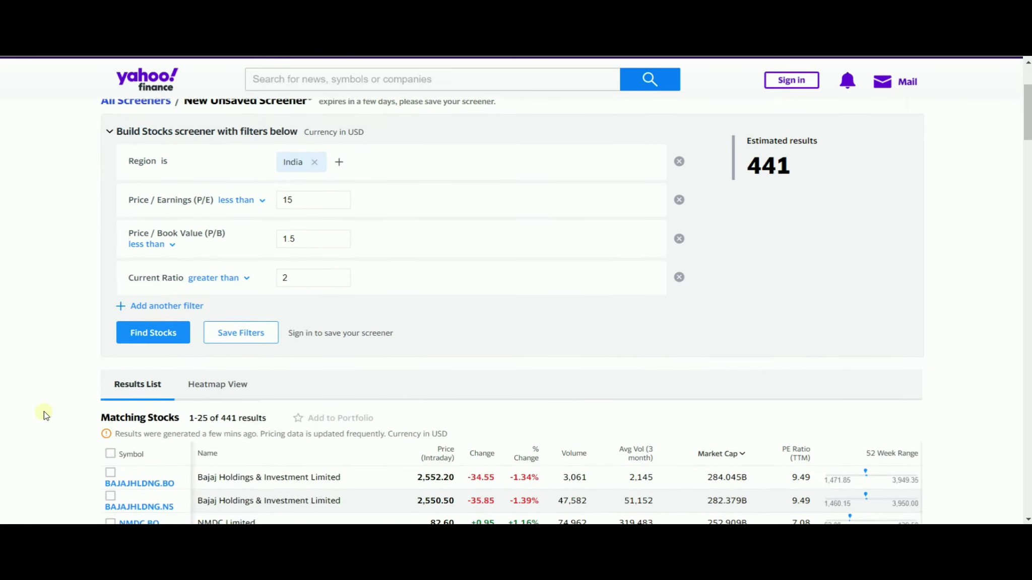
scroll(43, 411, "down", 2)
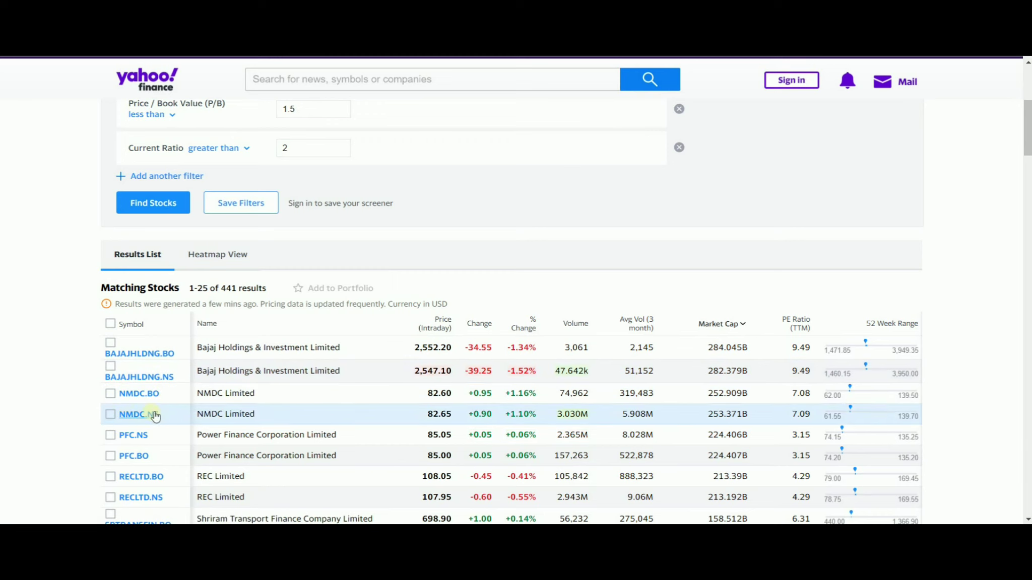
Find the Exchange filter in the filter chooser and add it to the stock screener.
scroll(18, 361, "up", 4)
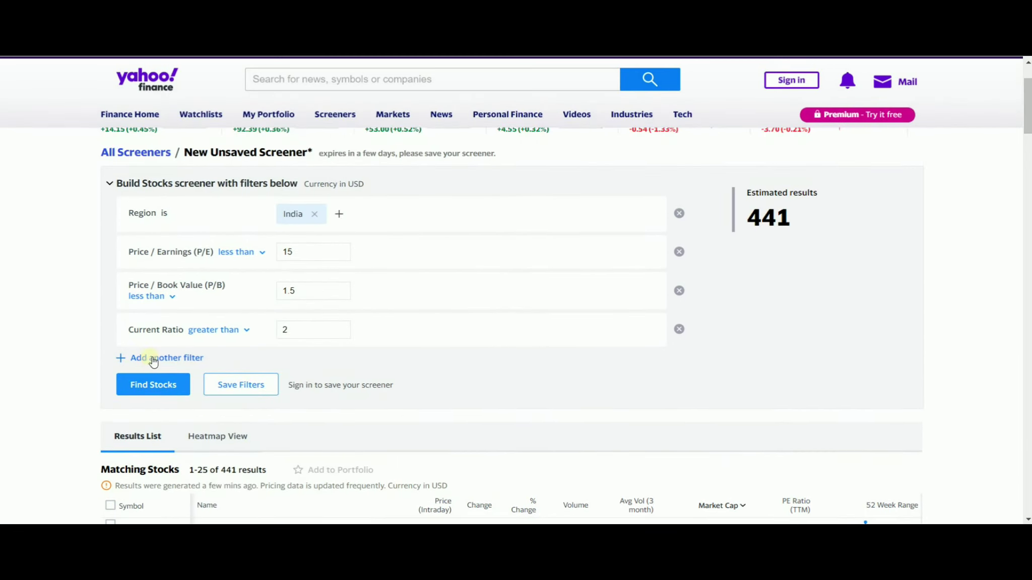
left_click(153, 359)
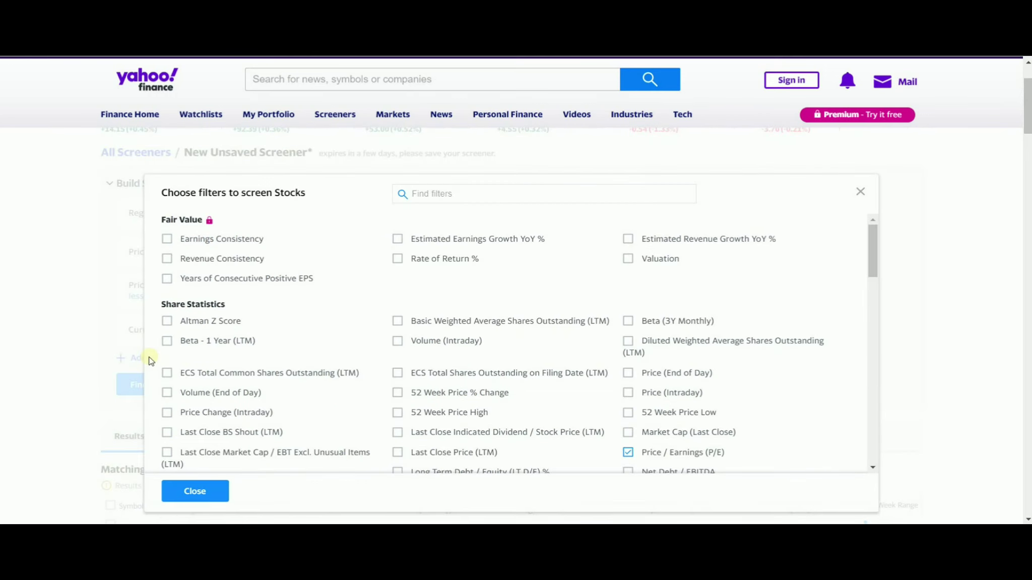
left_click(469, 197)
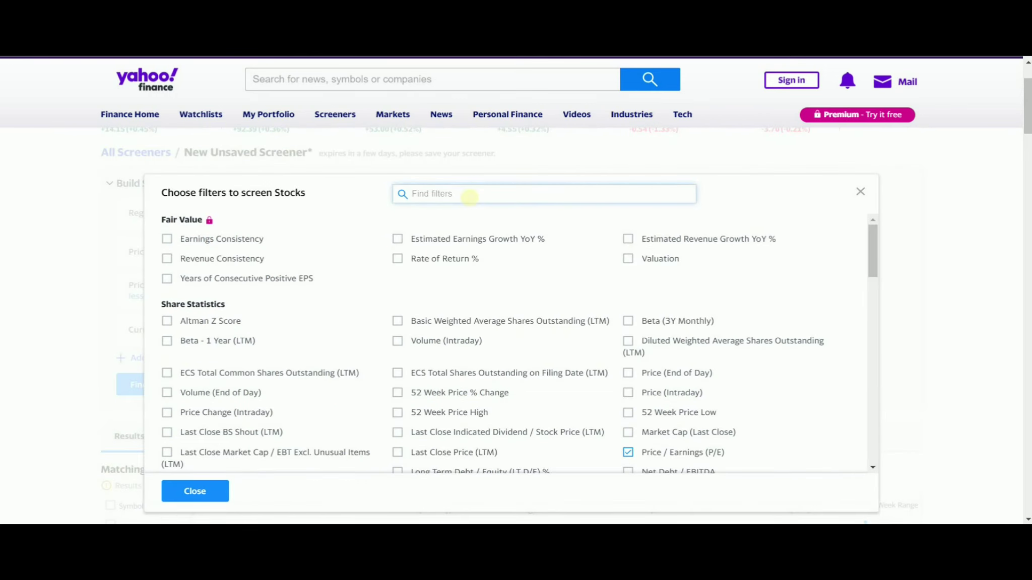
type("ex")
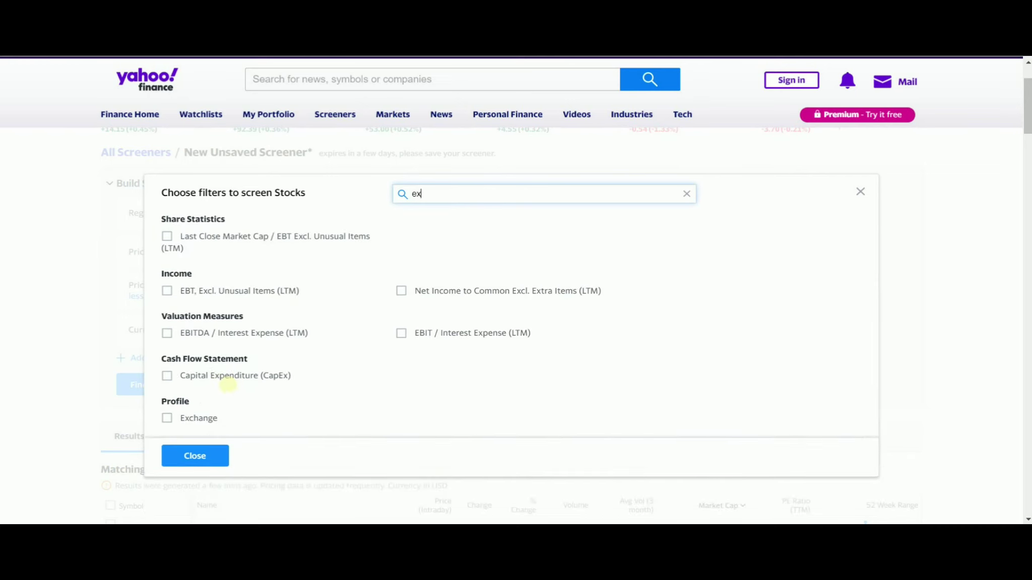
left_click(168, 420)
left_click(196, 462)
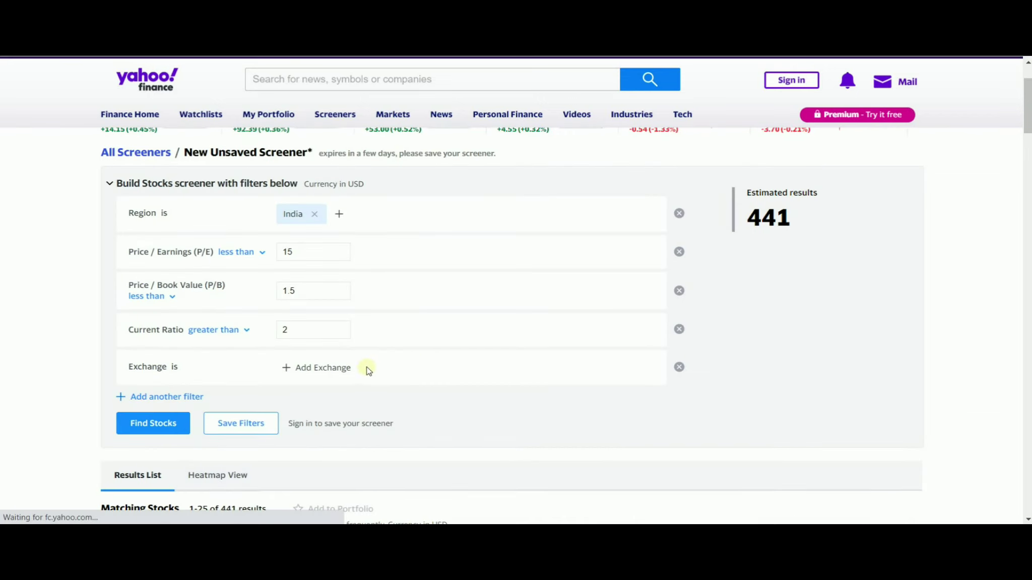
Set the Exchange filter to BSE, rerun the stock search and look through the matching stocks.
left_click(341, 371)
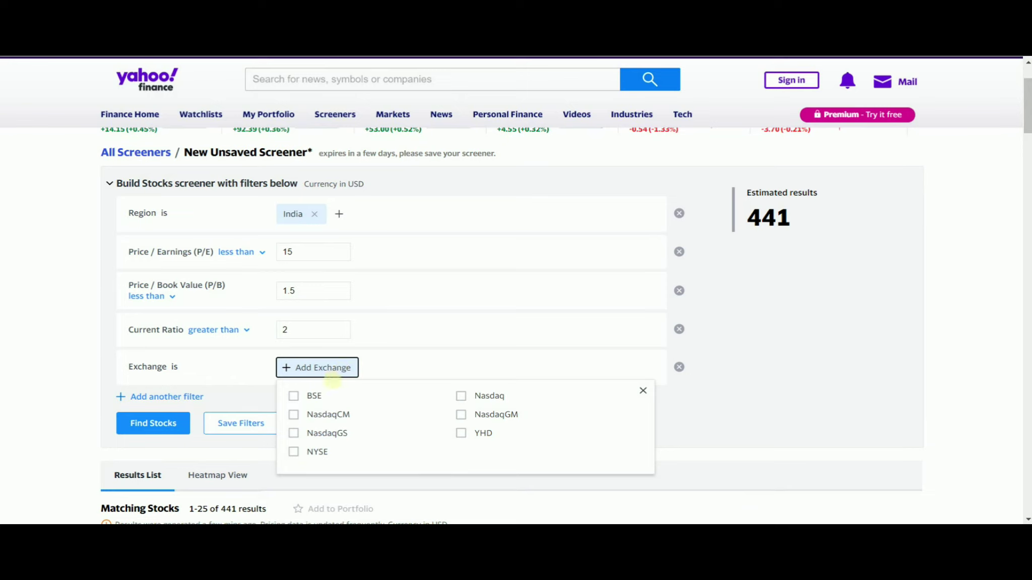
left_click(294, 396)
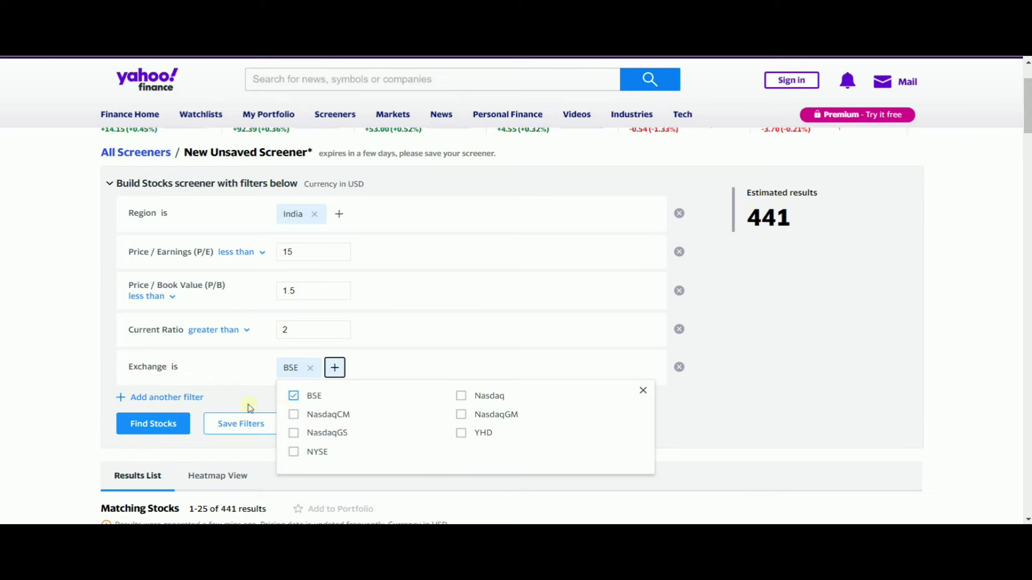
left_click(147, 423)
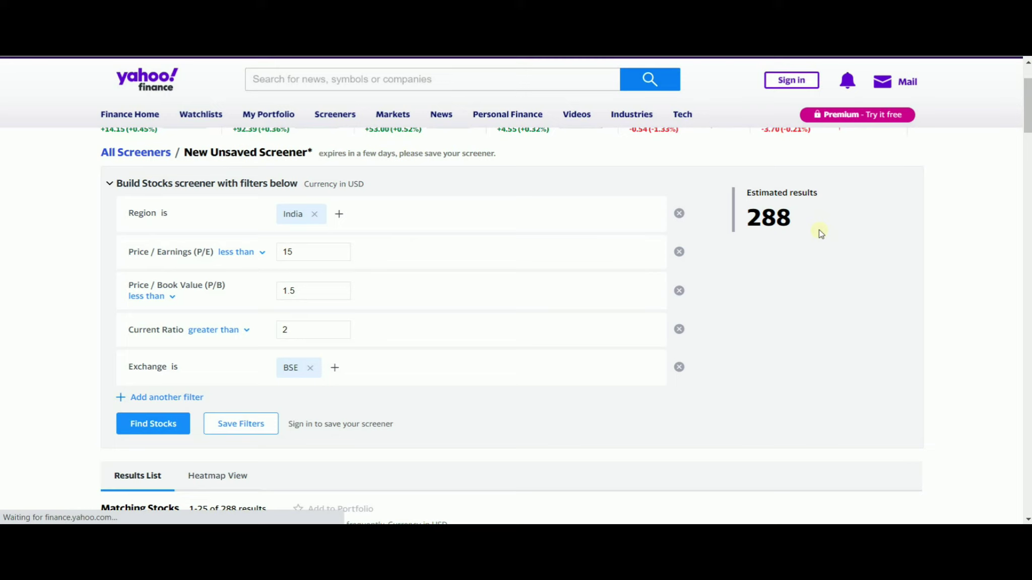
scroll(820, 233, "down", 2)
scroll(820, 233, "down", 4)
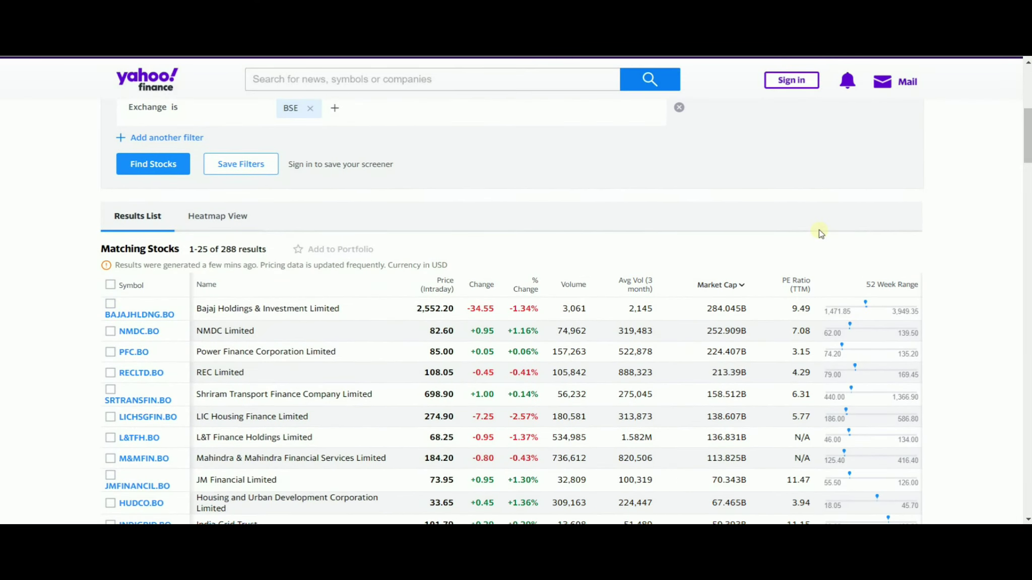
scroll(820, 233, "down", 1)
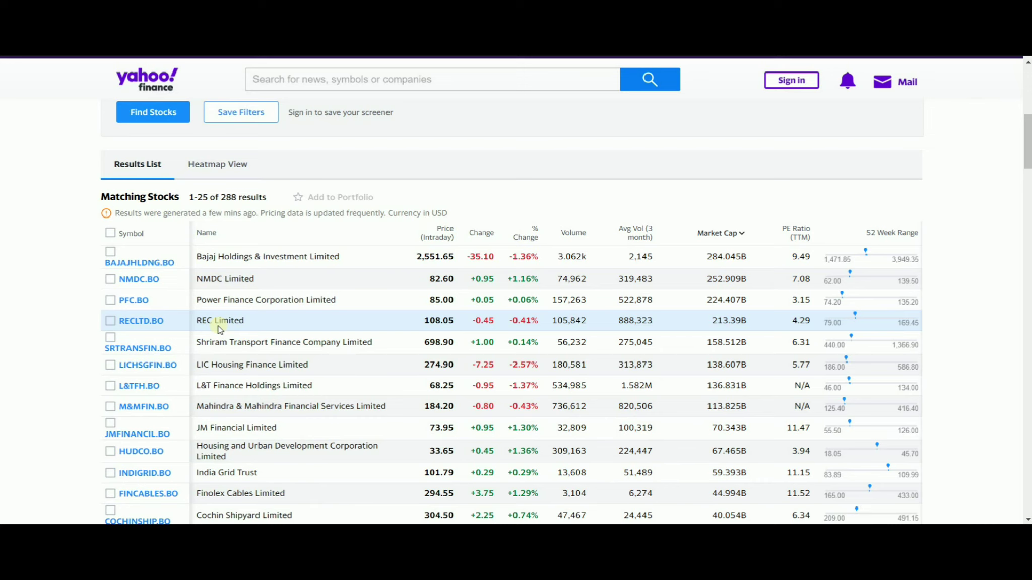
scroll(218, 327, "up", 5)
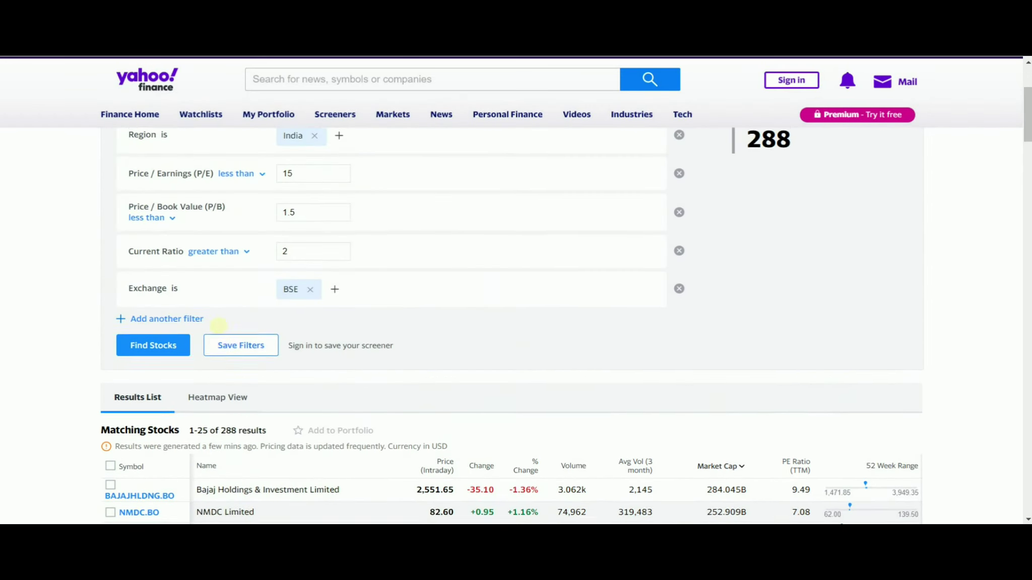
scroll(219, 328, "up", 1)
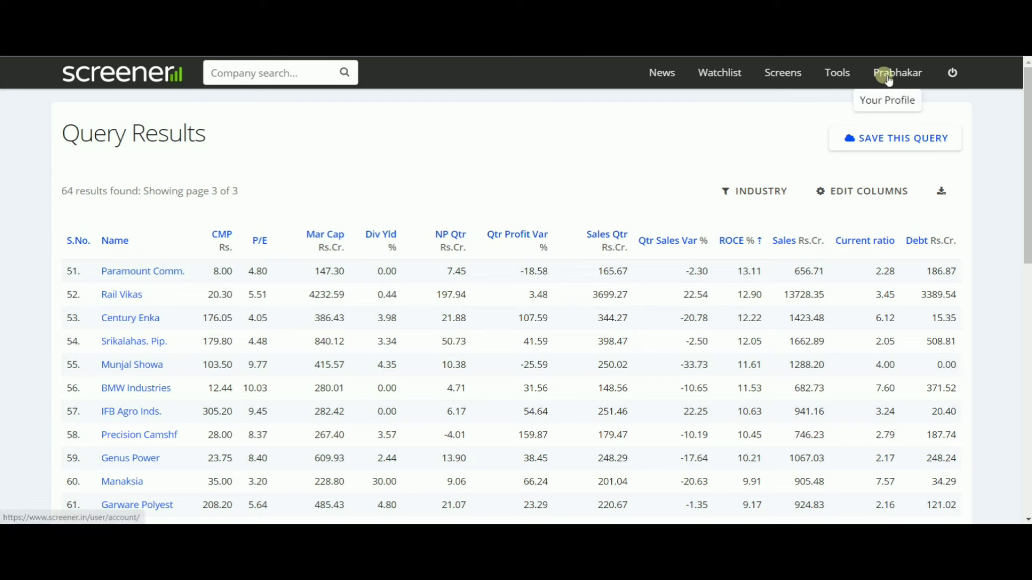
In Screener, start saving the query with the name "7 stock selection tips" and the description "stock selection rule".
left_click(872, 143)
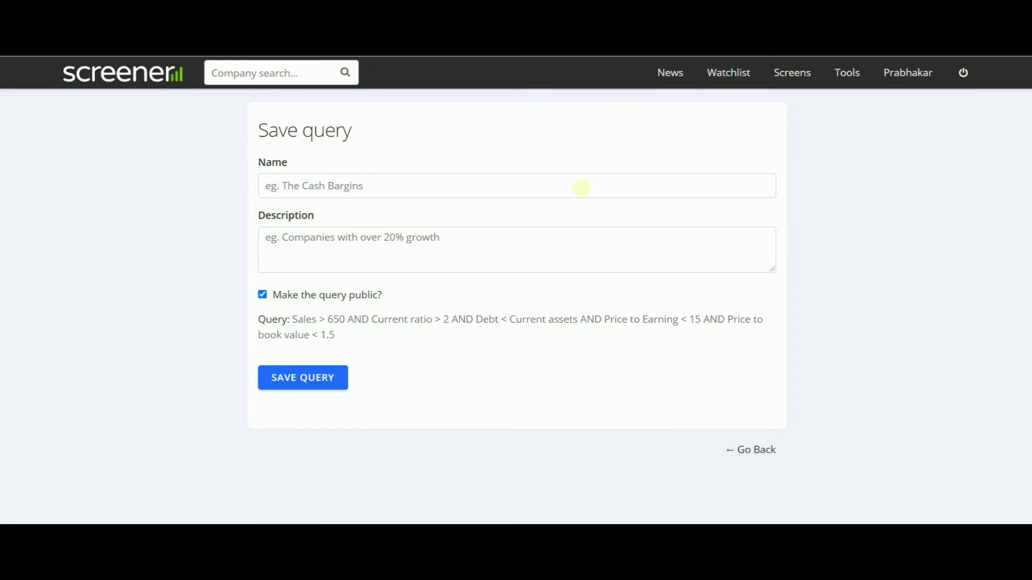
left_click(581, 188)
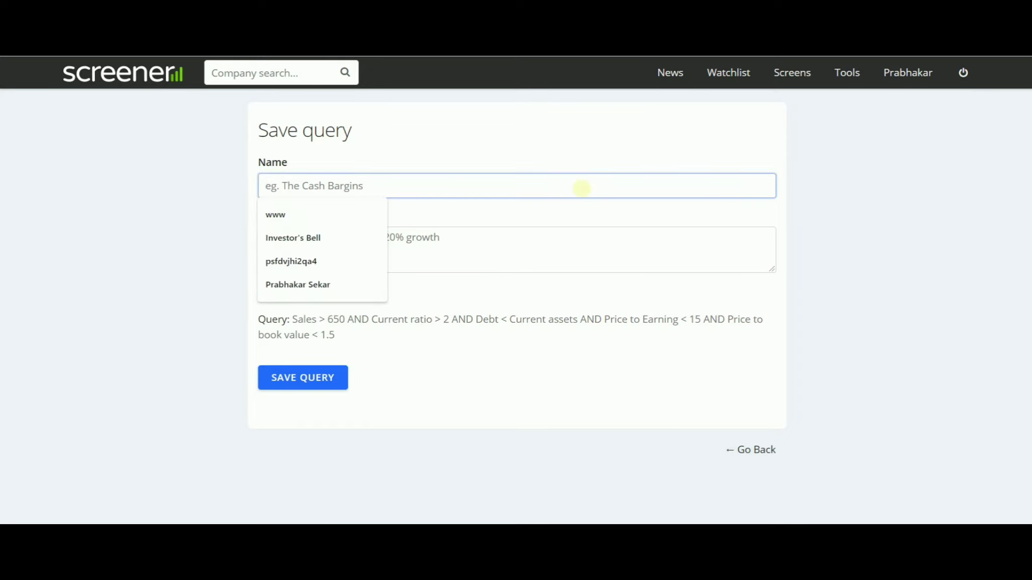
type("7")
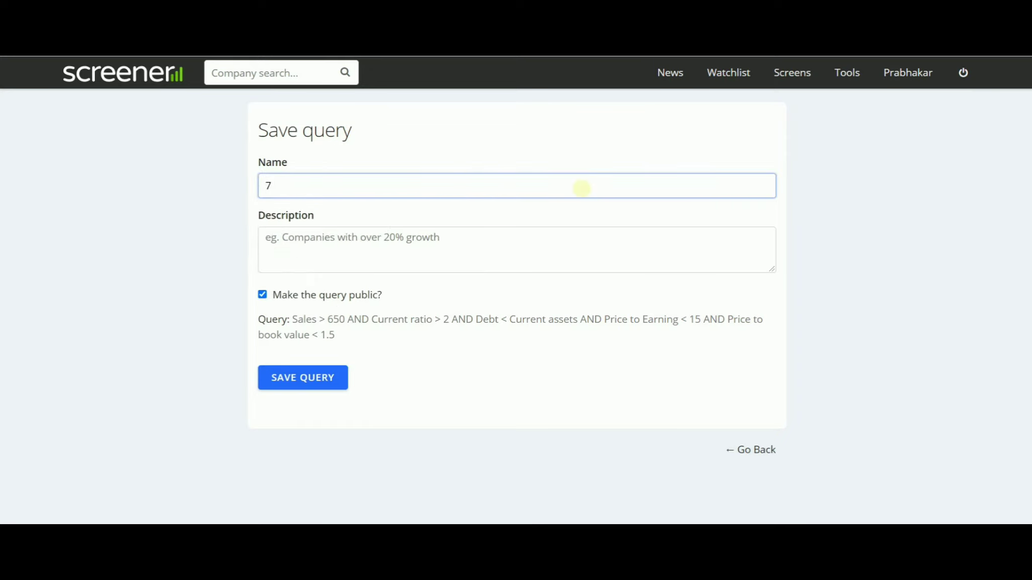
type(" stock selection tips")
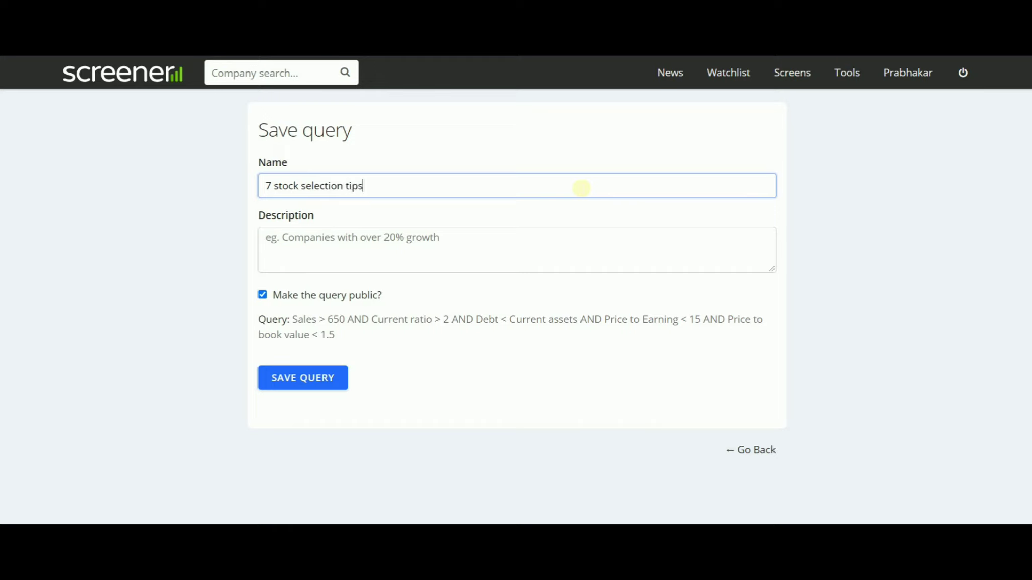
left_click(529, 244)
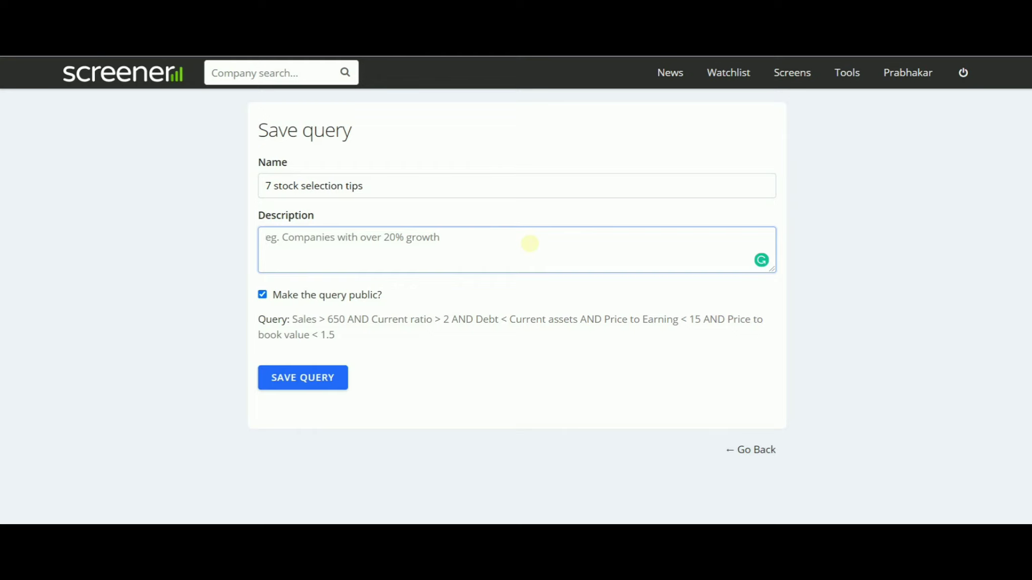
type("stock selection")
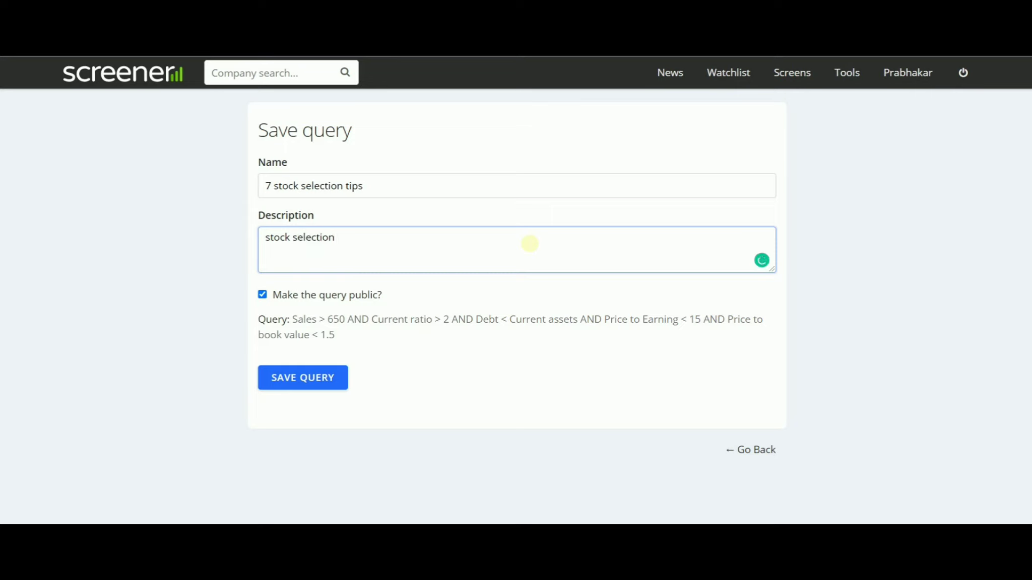
type(" rule")
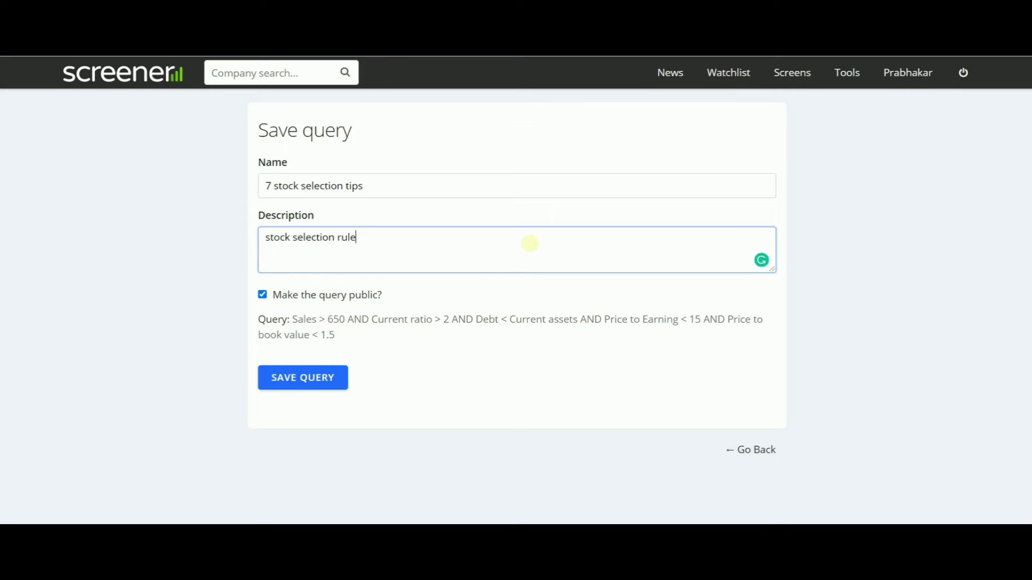